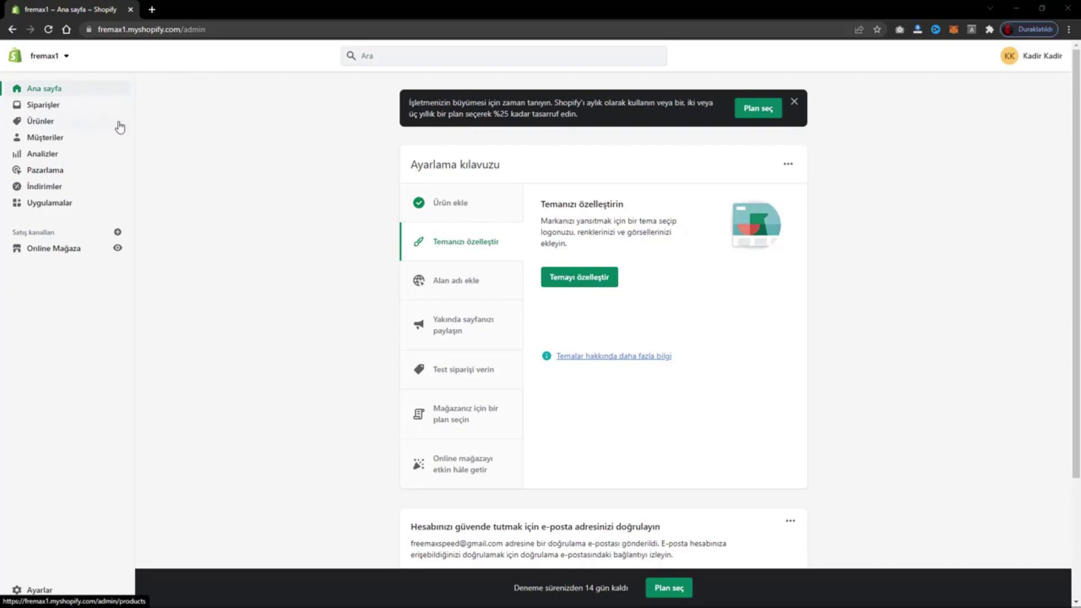
- Go to Ürünler → Hediye kartları to reach the gift cards page
left_click(45, 124)
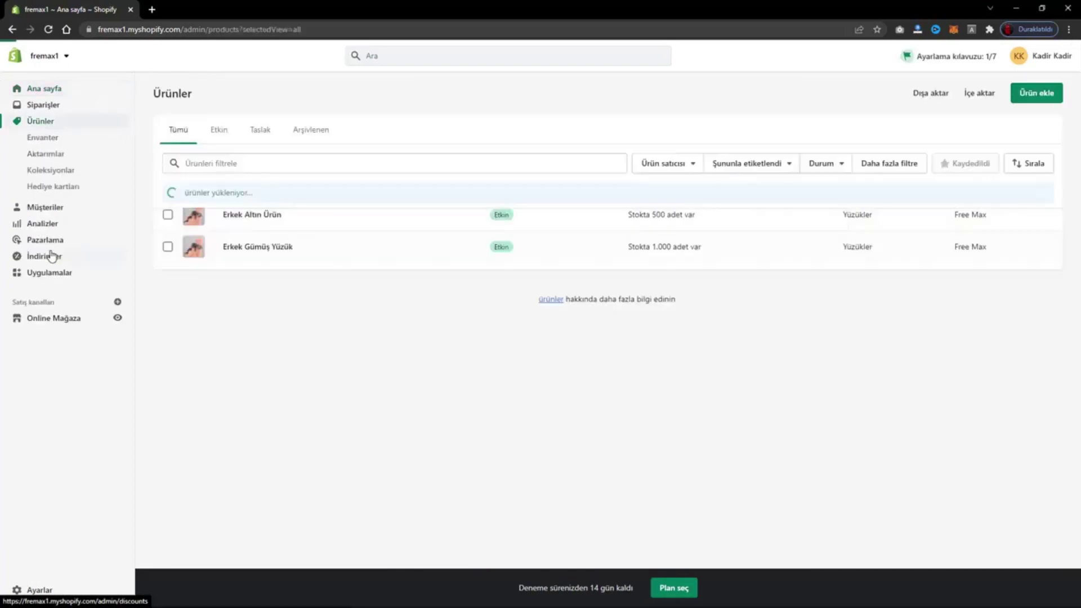
left_click(72, 192)
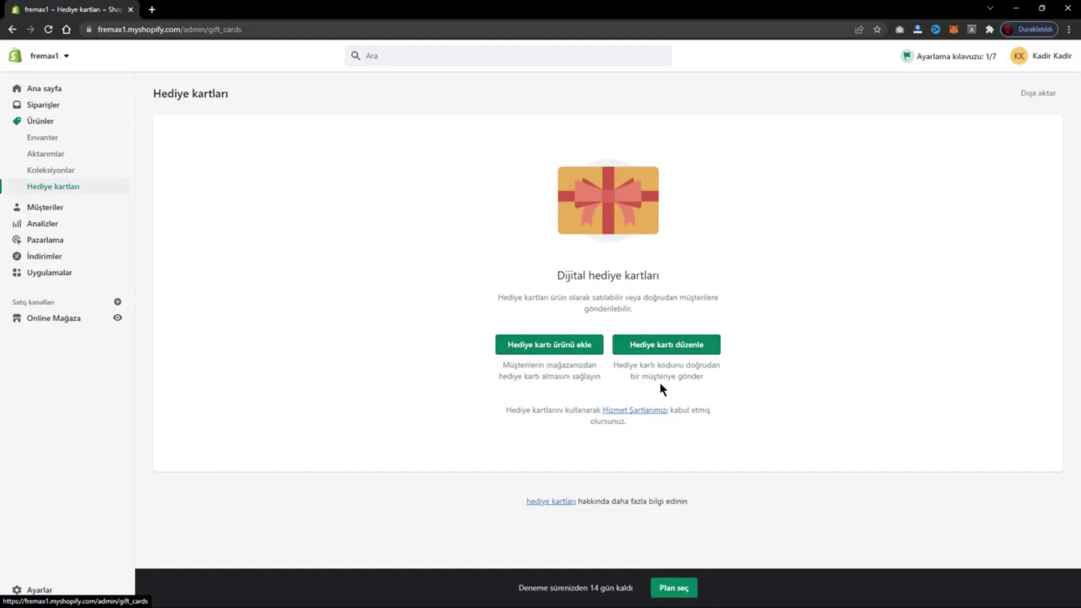
- Start issuing a new gift card and select its generated code
left_click(678, 350)
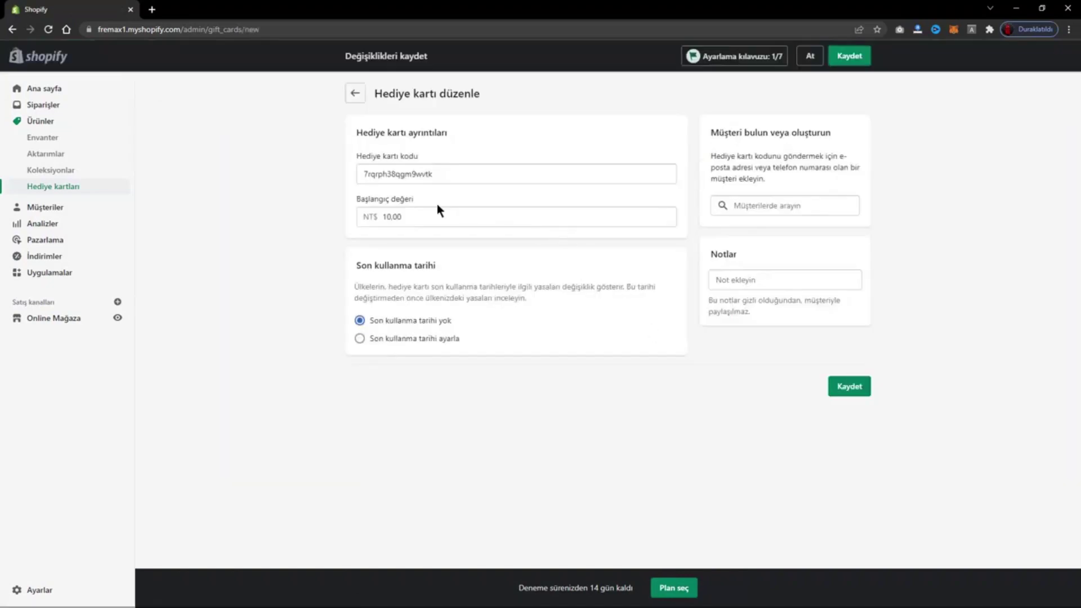
left_click(395, 174)
double_click(394, 173)
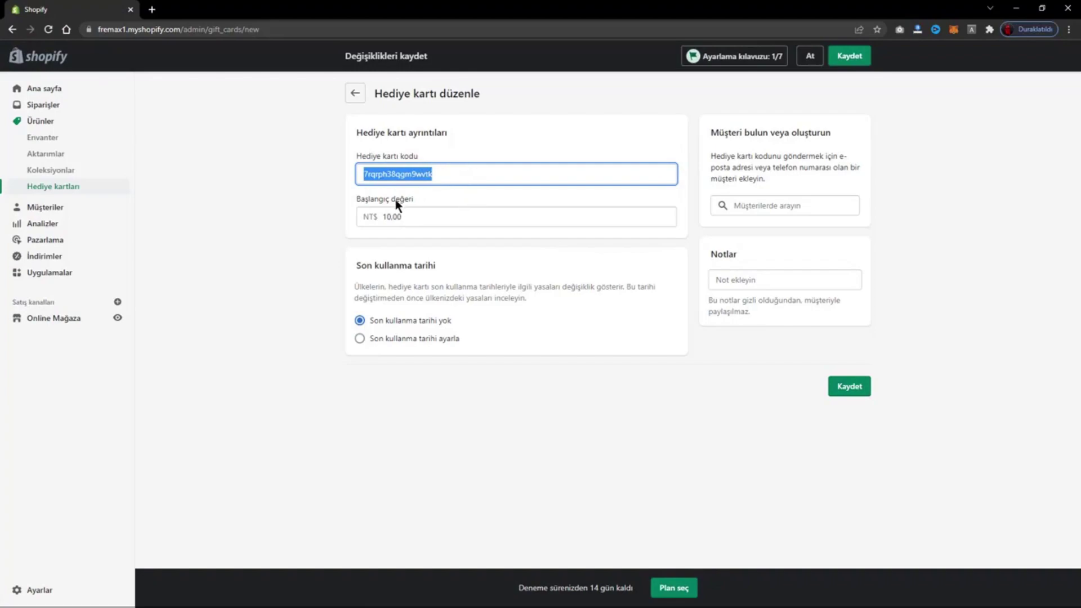
- Set the gift card's initial value to 250.00
left_click(406, 214)
double_click(406, 214)
type("10.00")
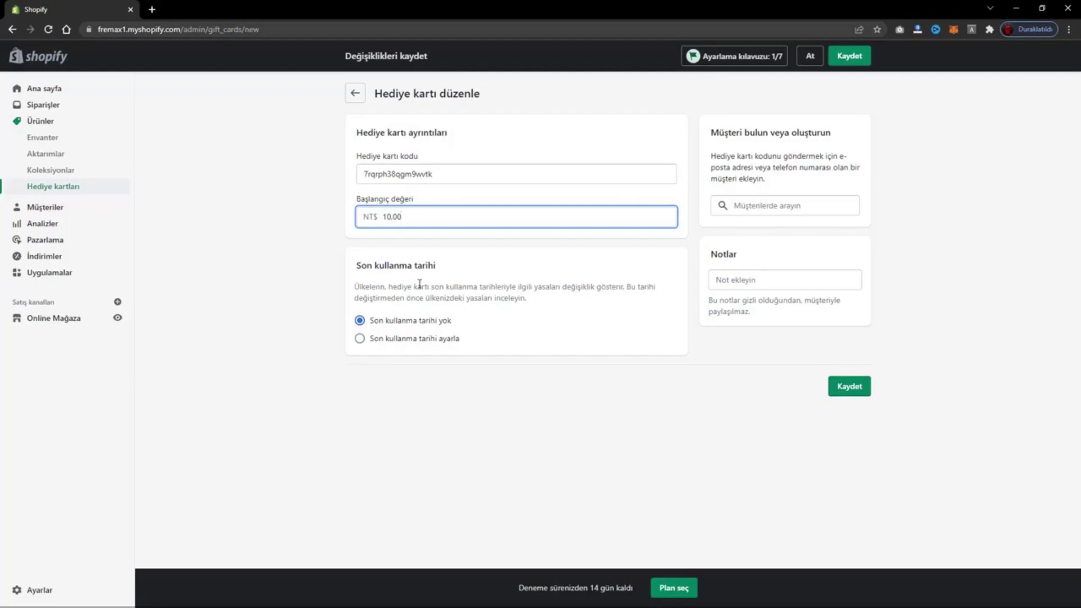
double_click(394, 217)
key("ctrl+z")
left_click(405, 214)
key("shift+Tab")
left_click(406, 213)
key("BackSpace")
key("BackSpace")
key("BackSpace")
key("BackSpace")
type("250")
- Shorten the gift card code to fit the 20-character limit
left_click(457, 175)
type("31231")
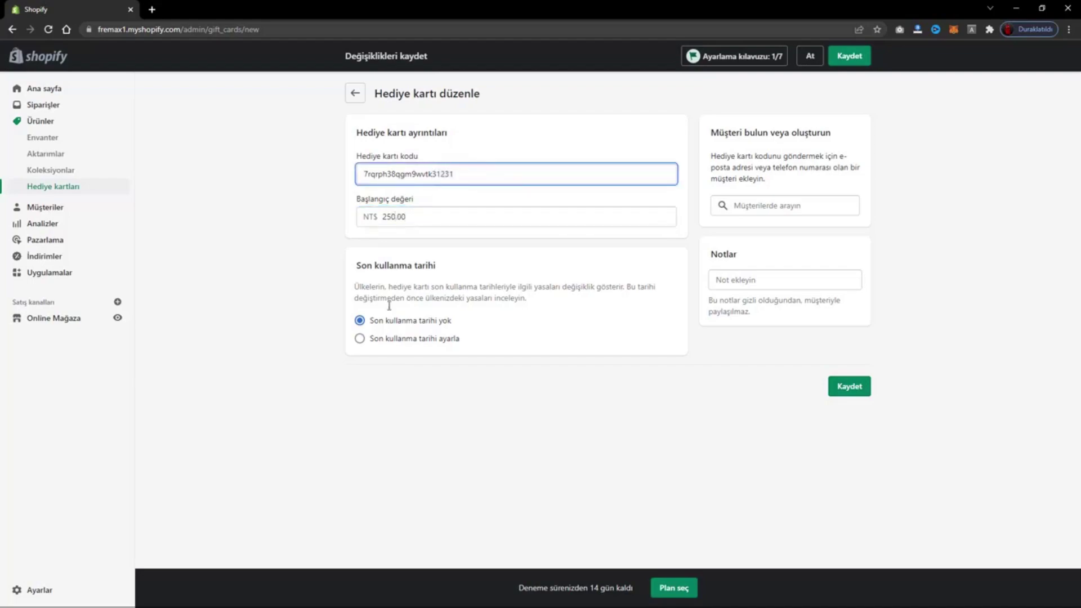
left_click_drag(495, 174, 350, 171)
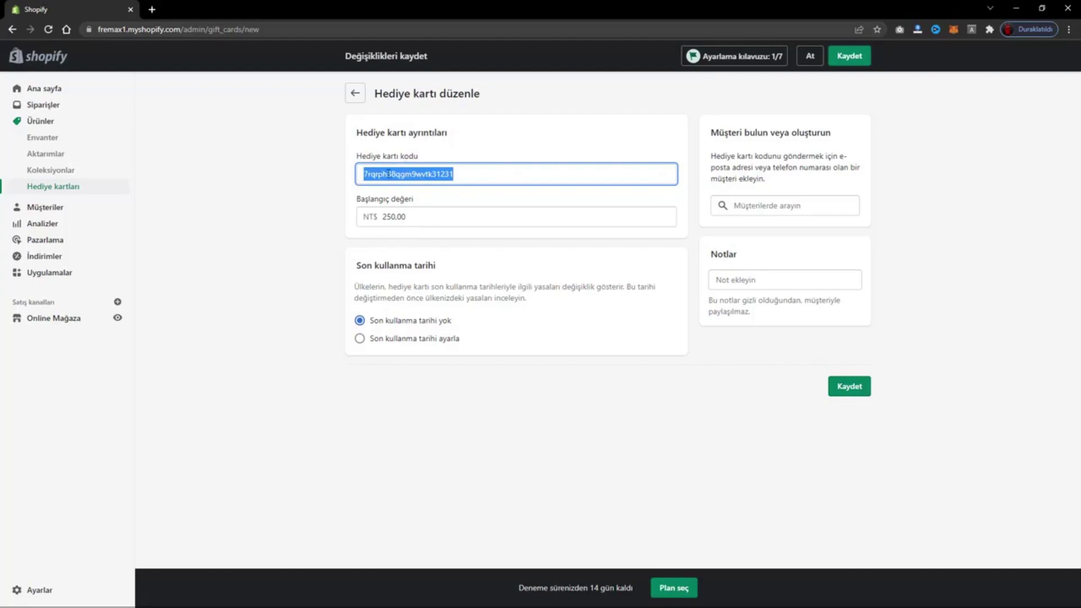
left_click_drag(386, 217, 425, 210)
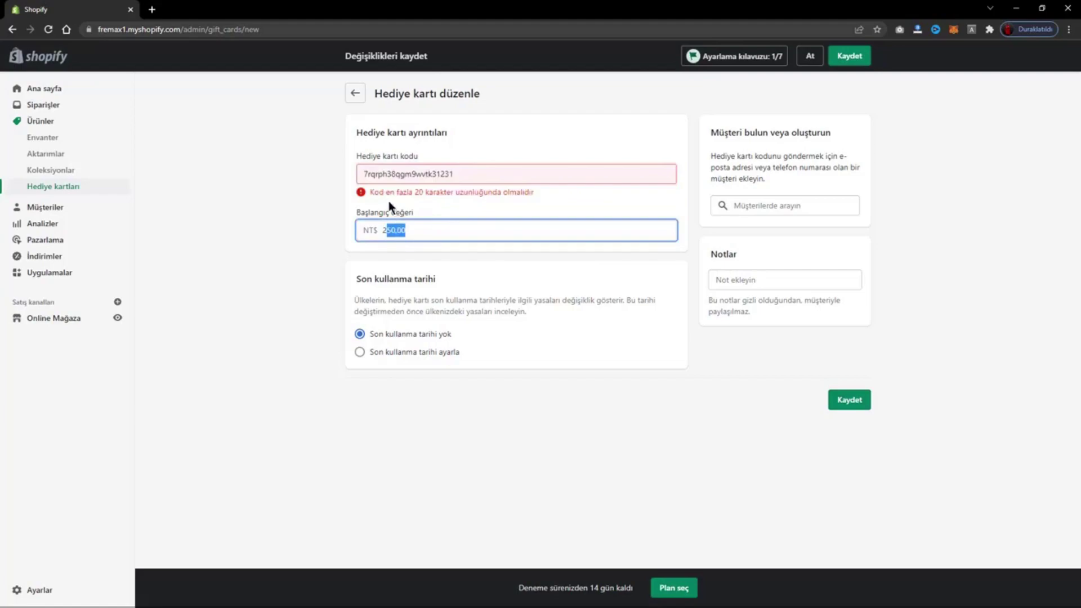
left_click_drag(419, 193, 544, 174)
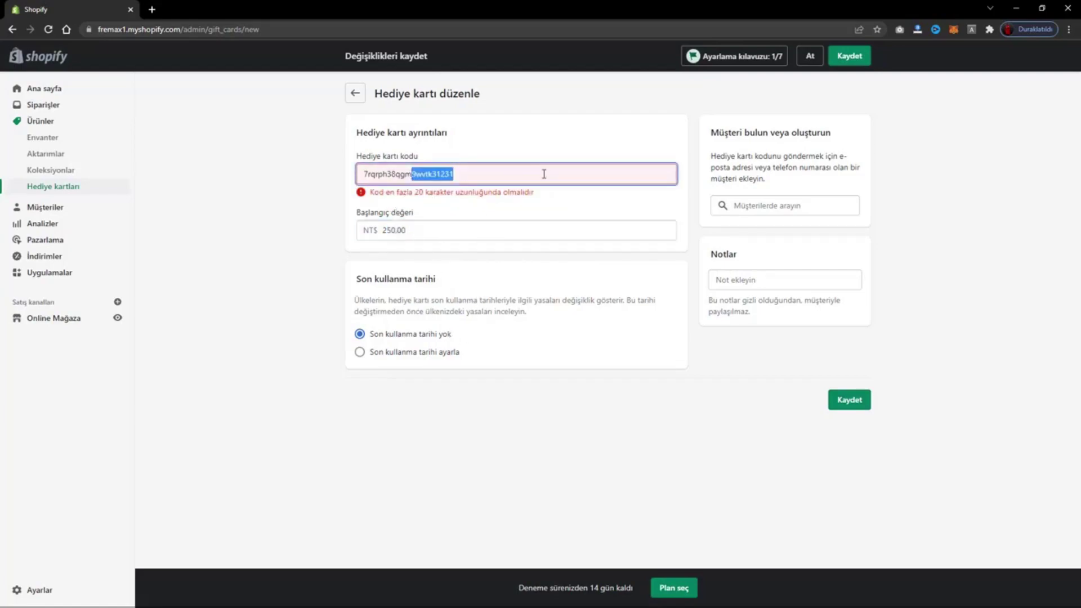
key("BackSpace")
key("BackSpace")
key("BackSpace")
type("123123")
left_click(324, 223)
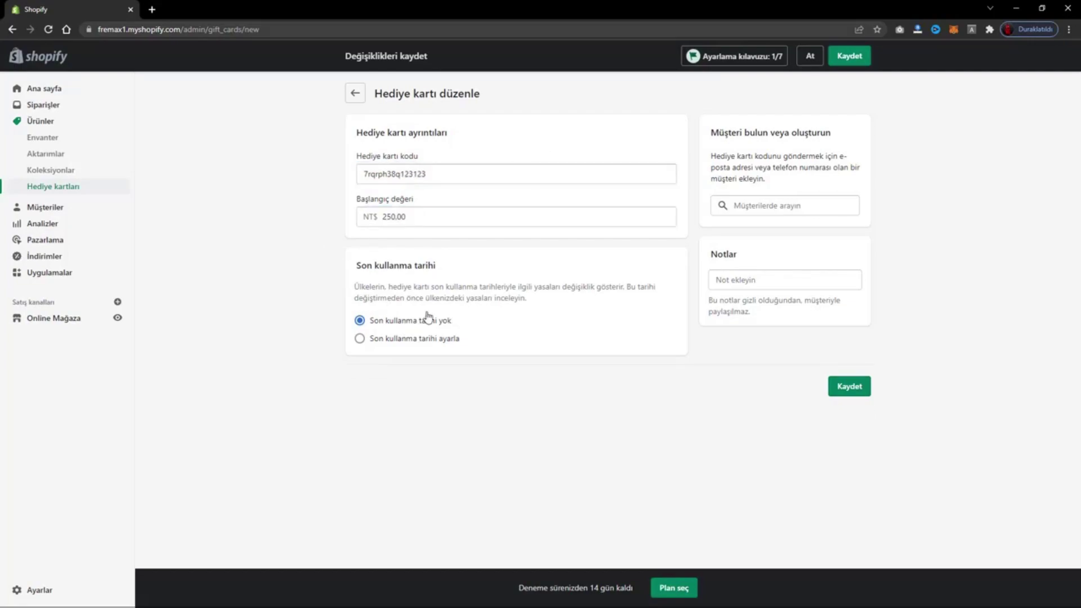
- Turn on an expiry date of 26.02.2027, then check the customer search and notes fields
left_click(415, 342)
left_click(403, 380)
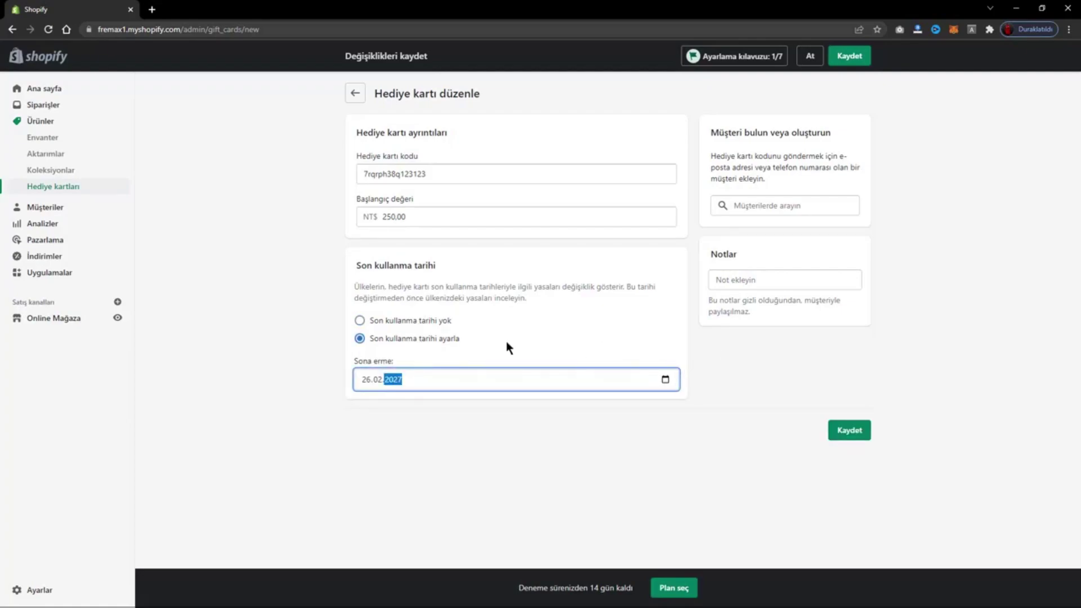
double_click(406, 165)
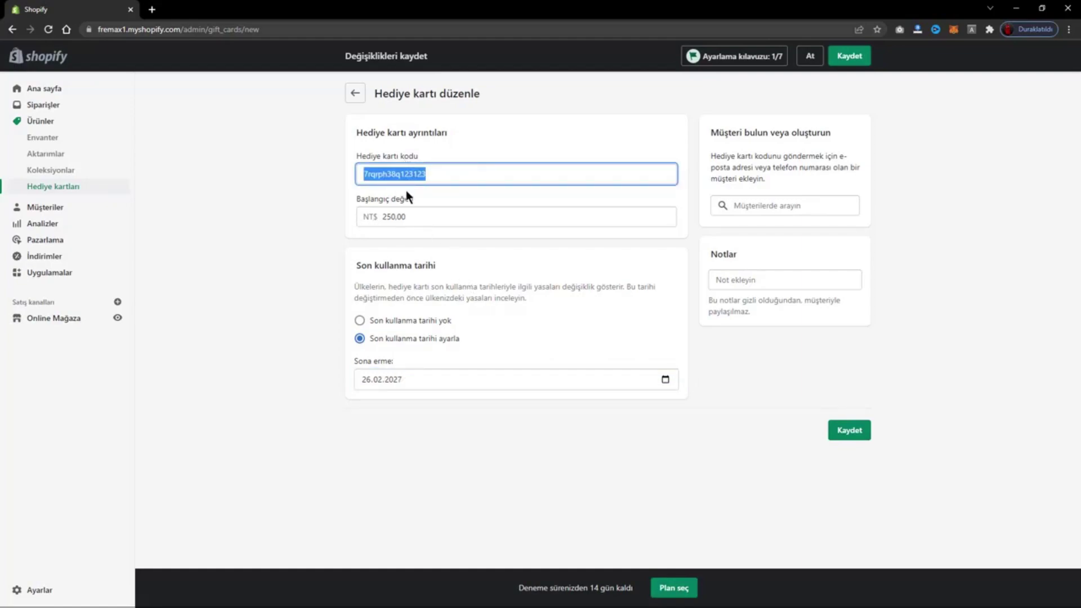
left_click(799, 205)
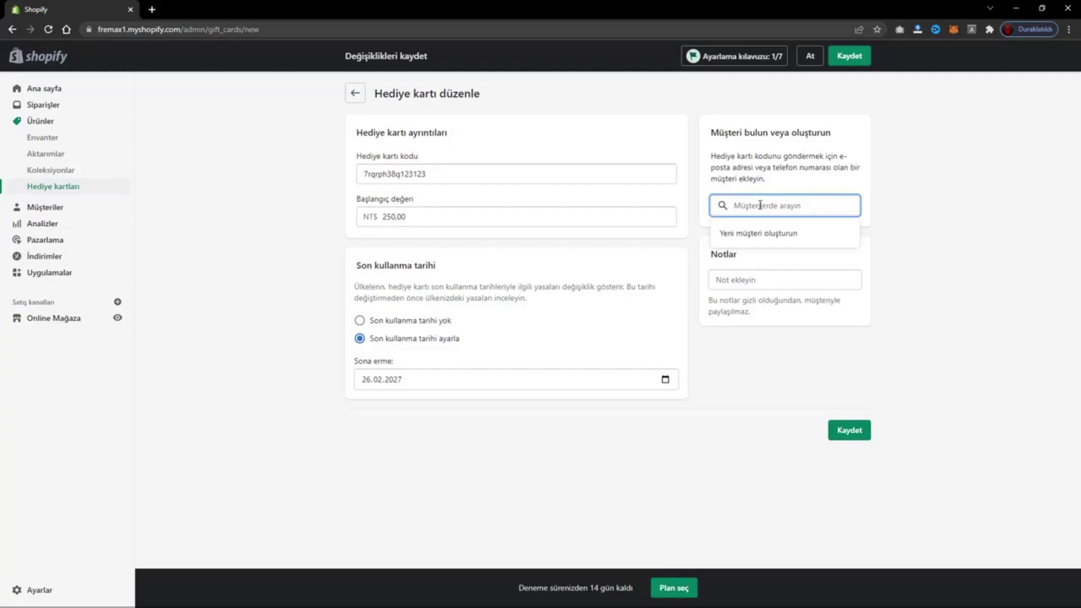
left_click(759, 278)
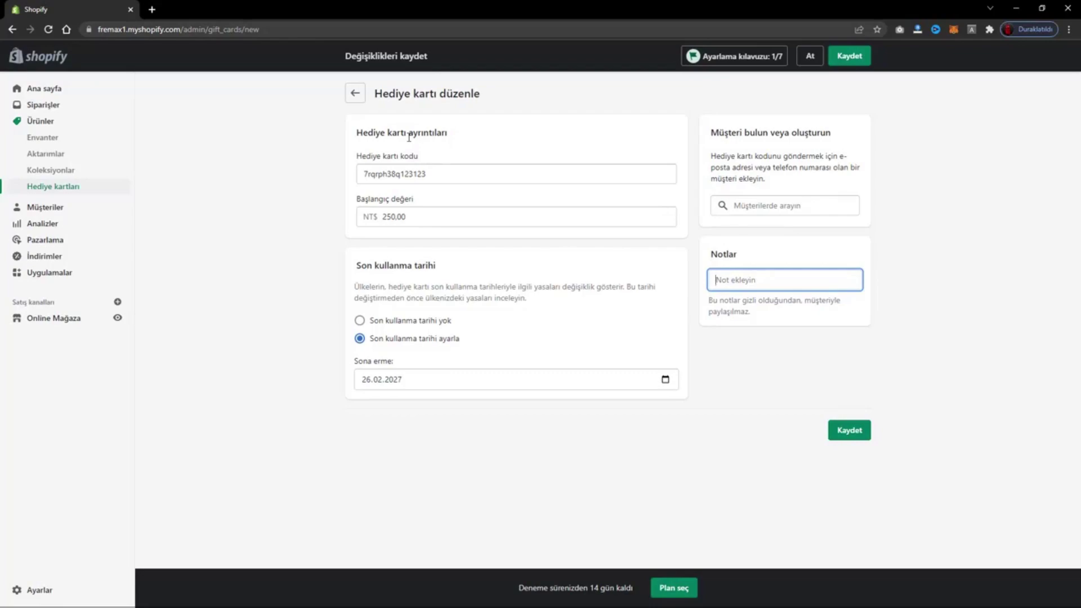
- Discard the unsaved gift card and start a new gift card product
left_click(356, 93)
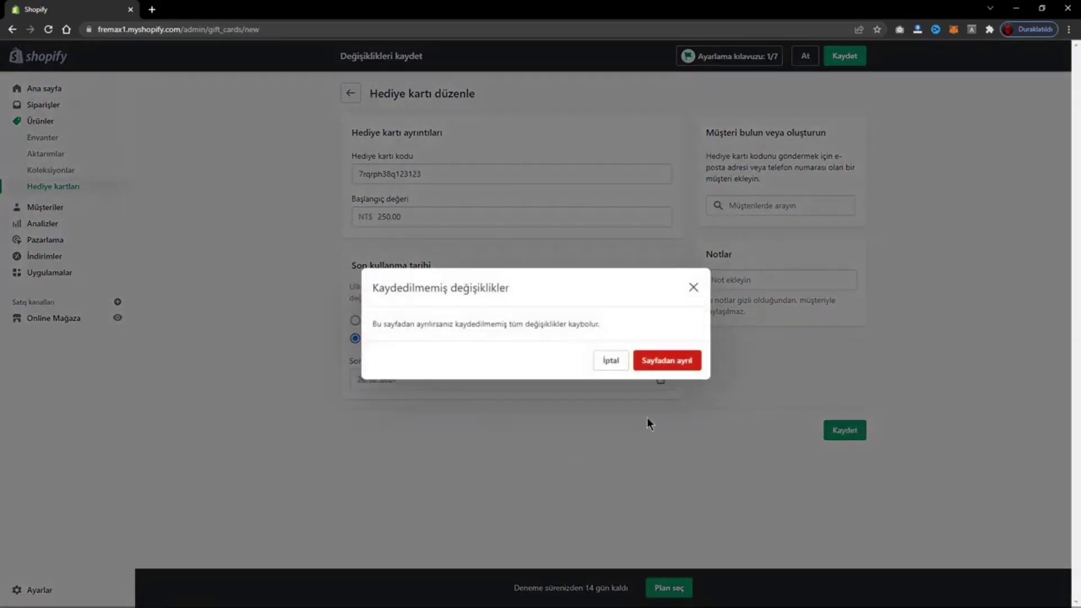
left_click(673, 363)
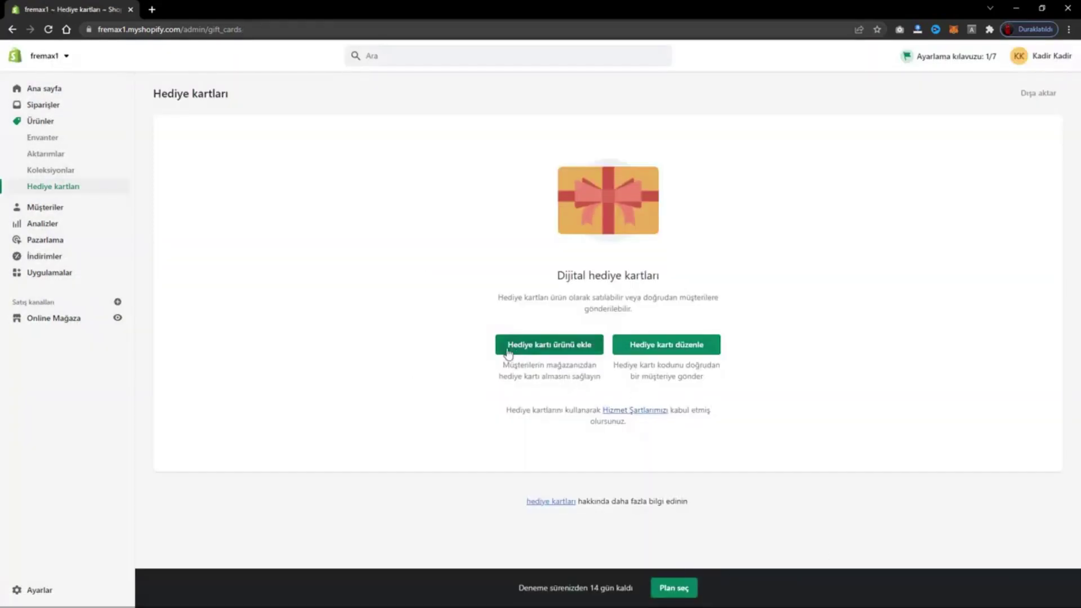
left_click(554, 352)
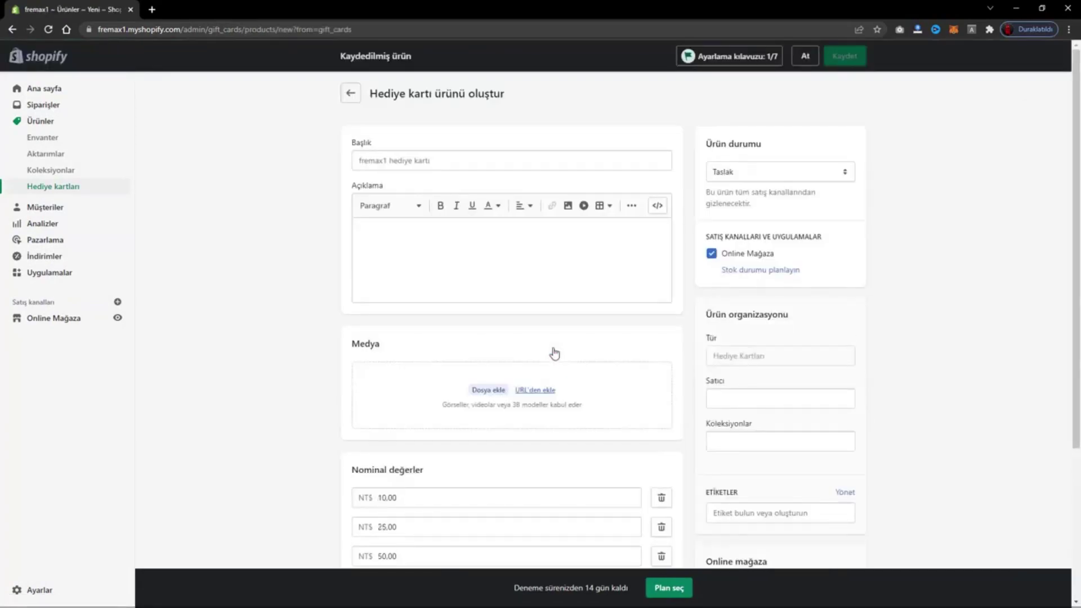
- Title the product 'Hediye Kartı' with description 'Hediye kartı size özel tasarlanmıştır.'
left_click(476, 169)
type("He")
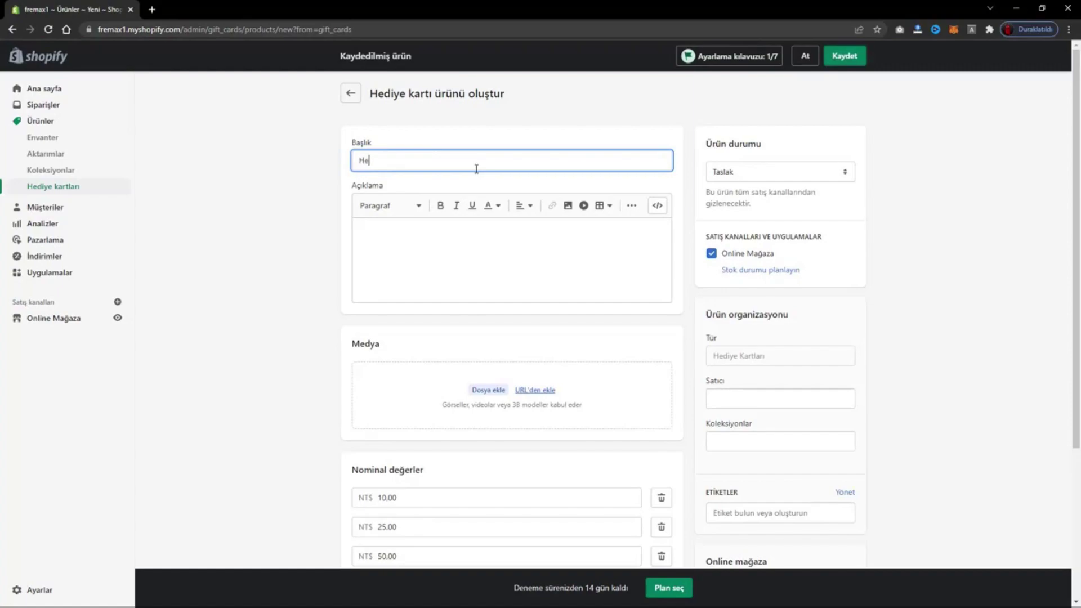
type("diye Kartı")
left_click(415, 241)
type("Hed")
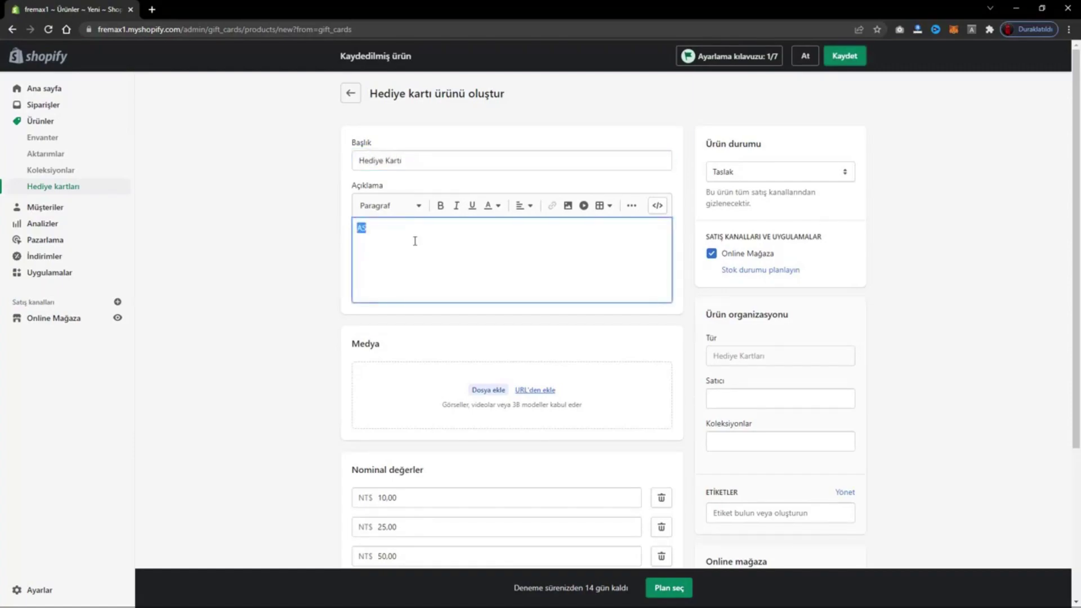
type("iye kartı ş")
type("ize özel tasarlanmıştır.")
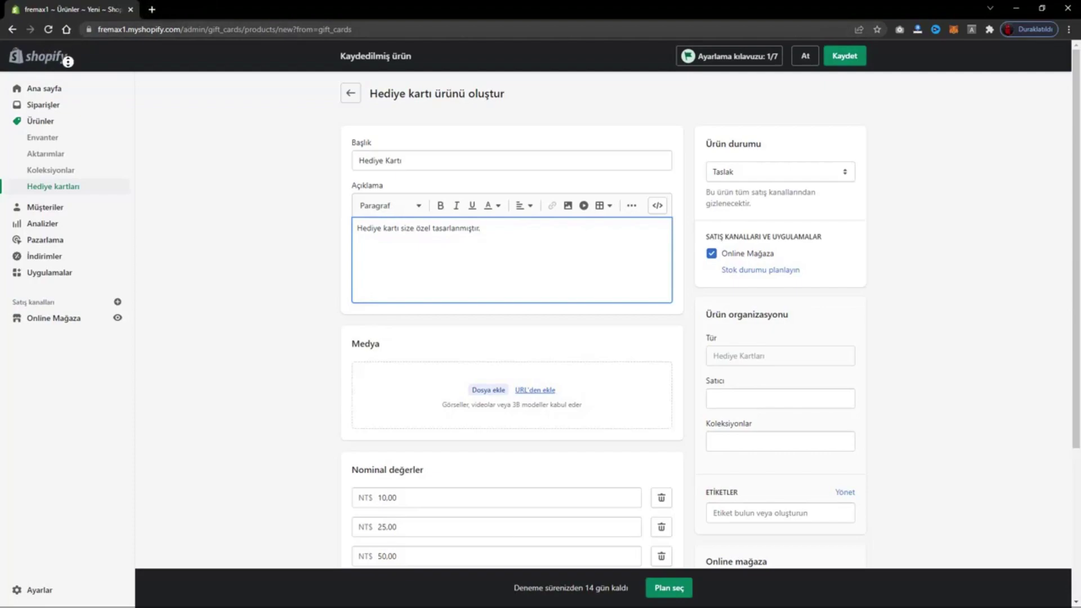
- Search Google in a new tab for 'gift card image'
middle_click(49, 93)
left_click(161, 29)
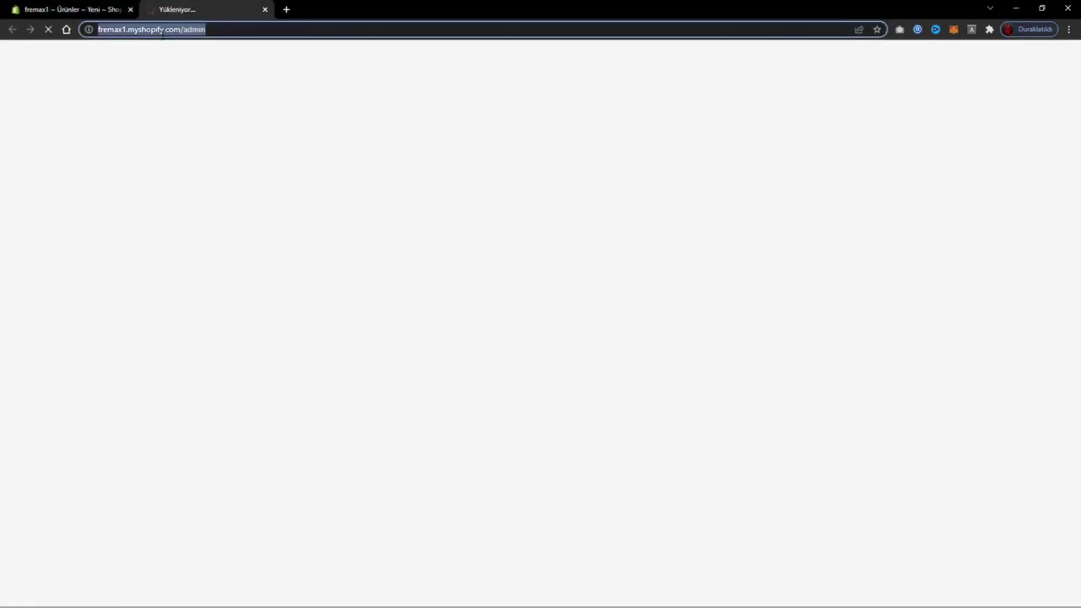
type("google gift card ima")
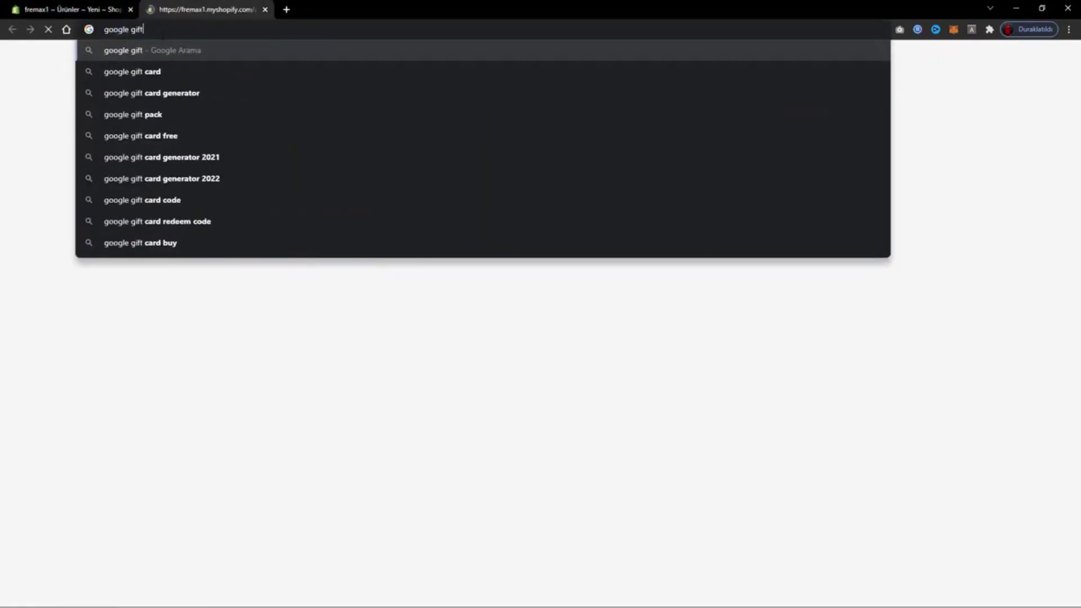
type("ge")
key("Return")
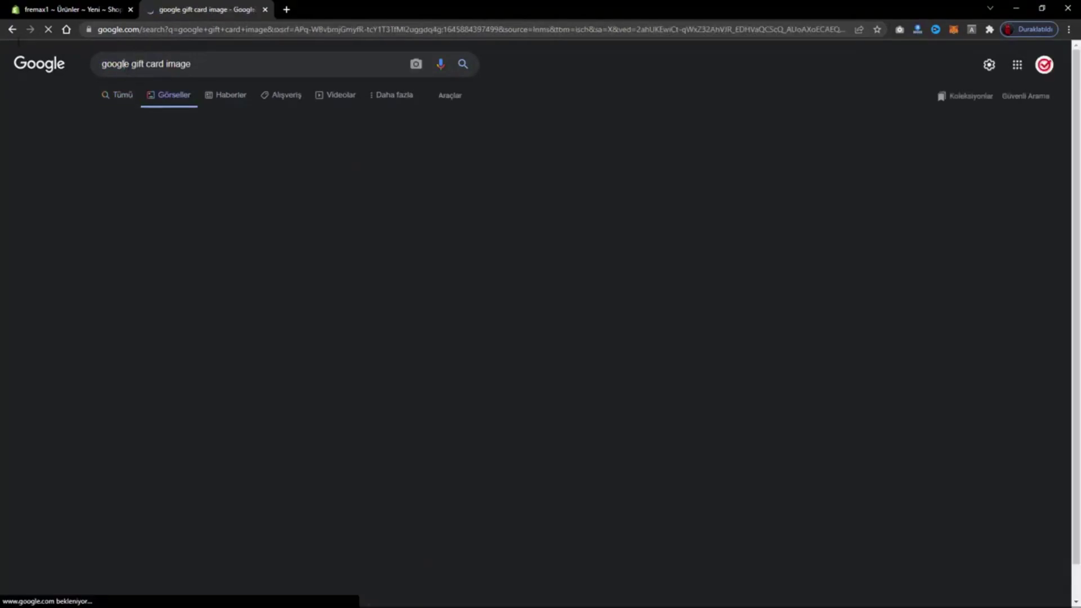
double_click(114, 64)
key("BackSpace")
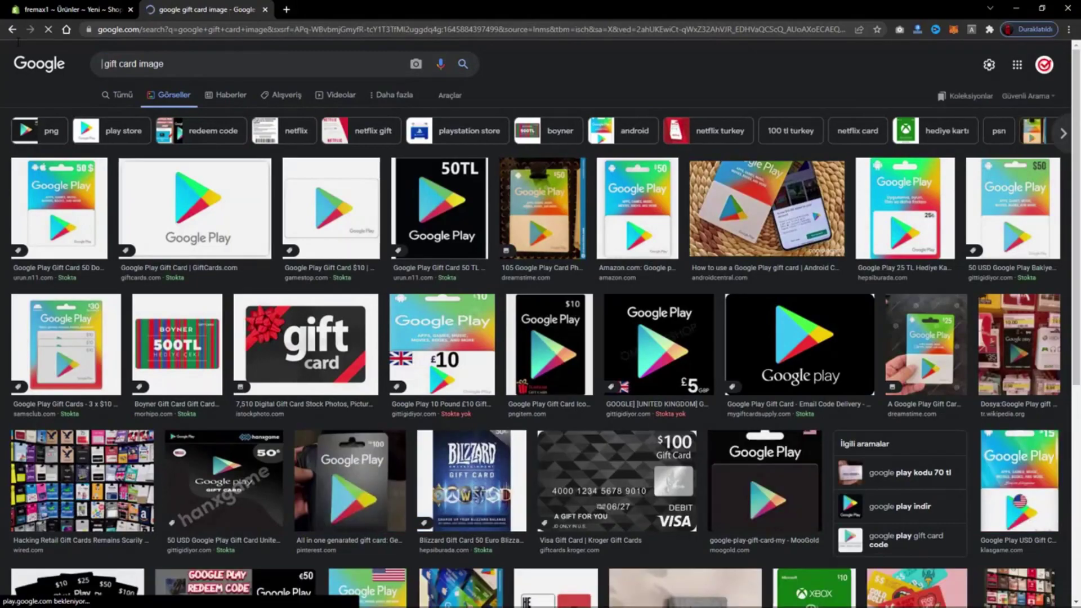
key("Return")
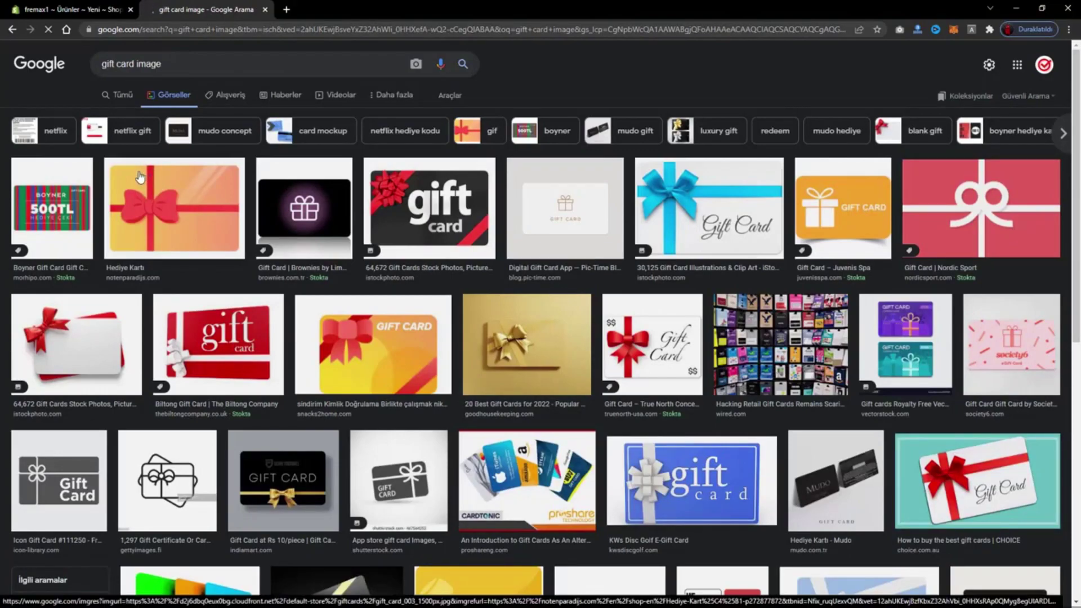
- Open the yellow gift card with the red bow full-size in its own tab and select its address
left_click(139, 177)
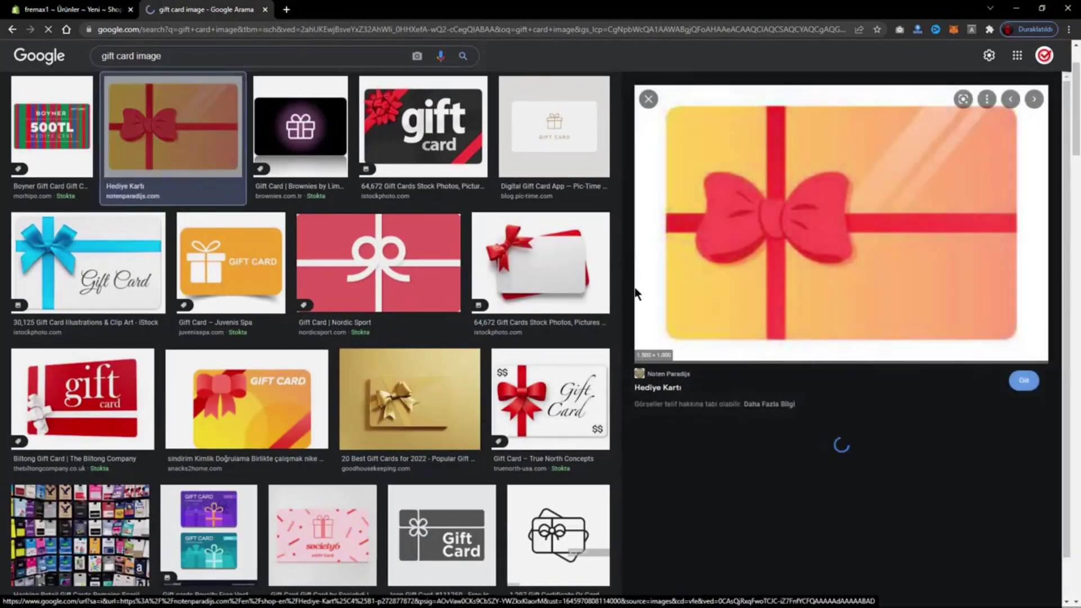
right_click(742, 197)
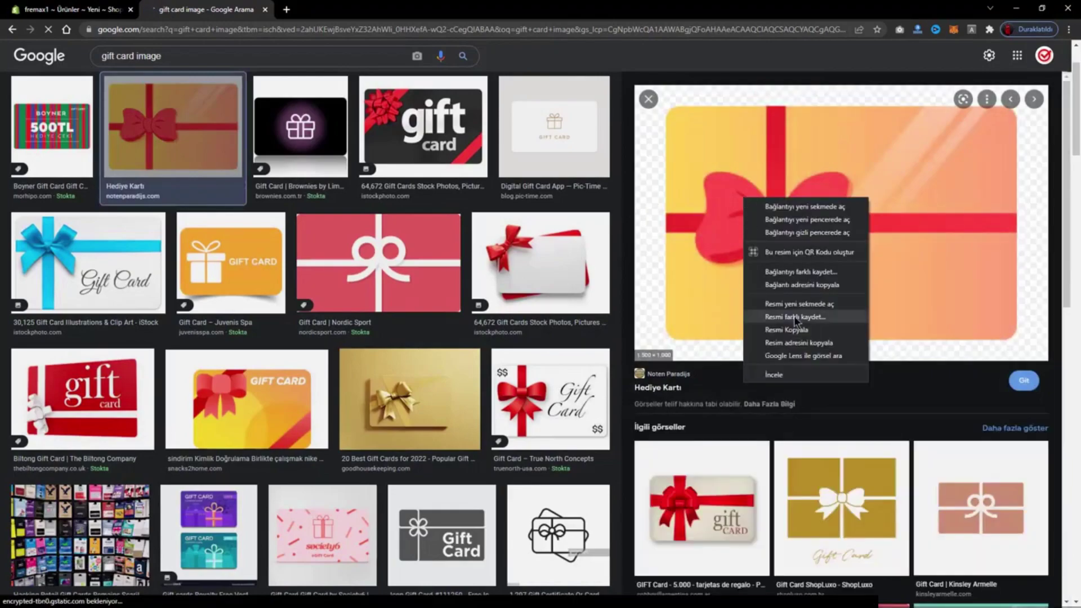
left_click(792, 322)
left_click(296, 9)
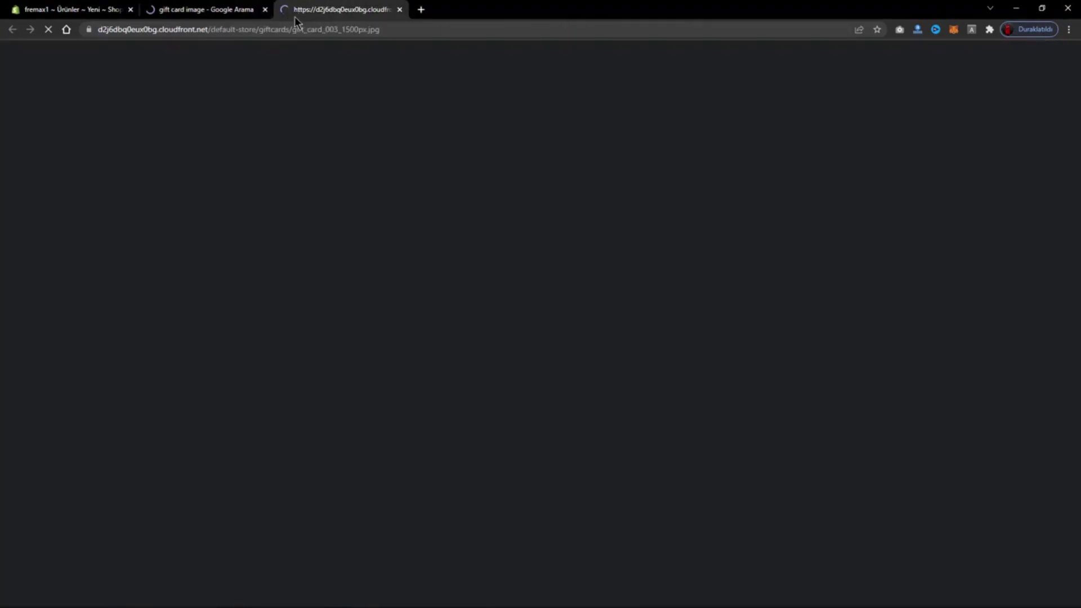
left_click(251, 28)
key("ctrl+c")
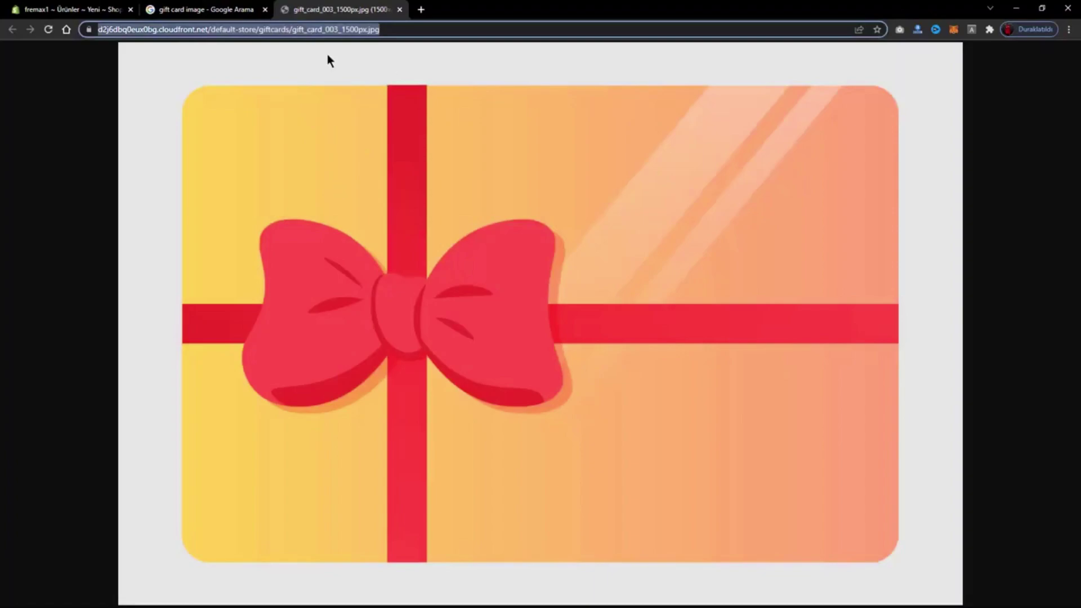
left_click(174, 10)
left_click(96, 6)
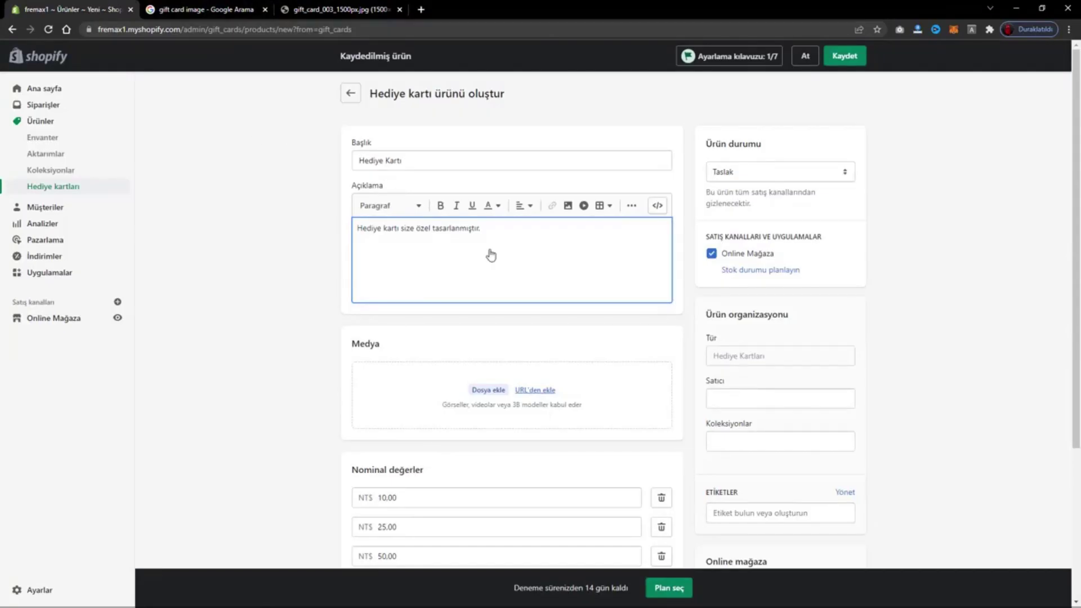
- Try adding the bow image to Media from its pasted web address
left_click(535, 388)
left_click(501, 336)
key("ctrl+v")
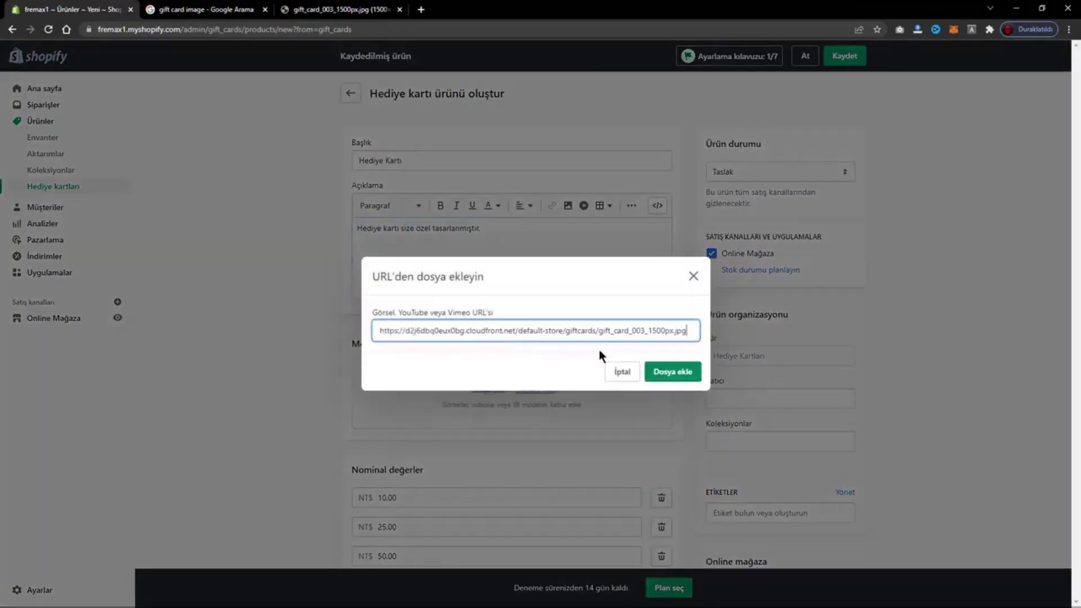
left_click(678, 372)
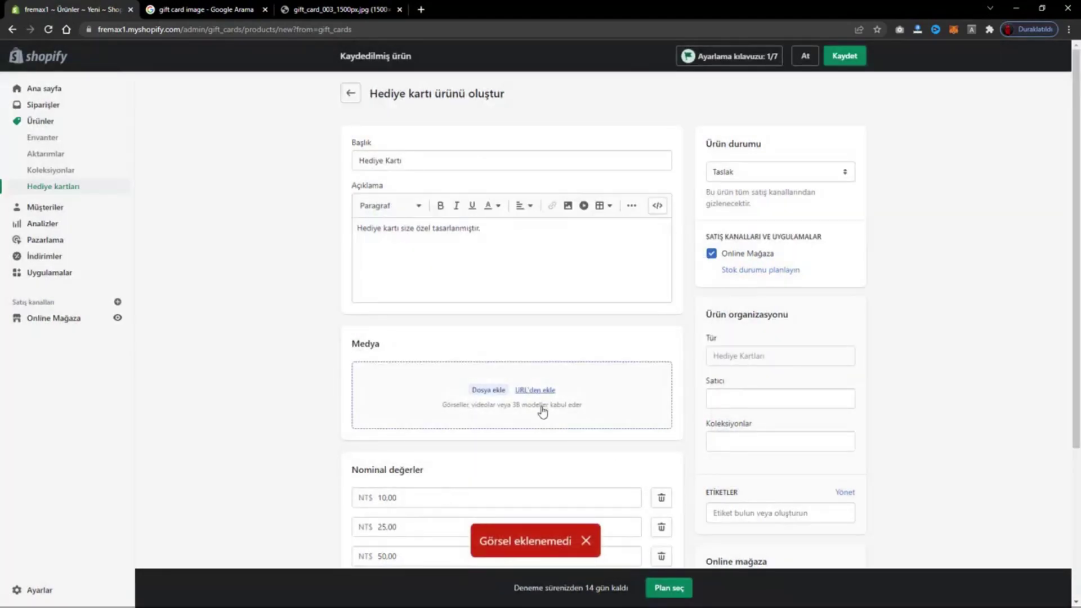
left_click(535, 389)
- Save the bow image as 'gift' and upload gift.jpg into the product's media
left_click(375, 11)
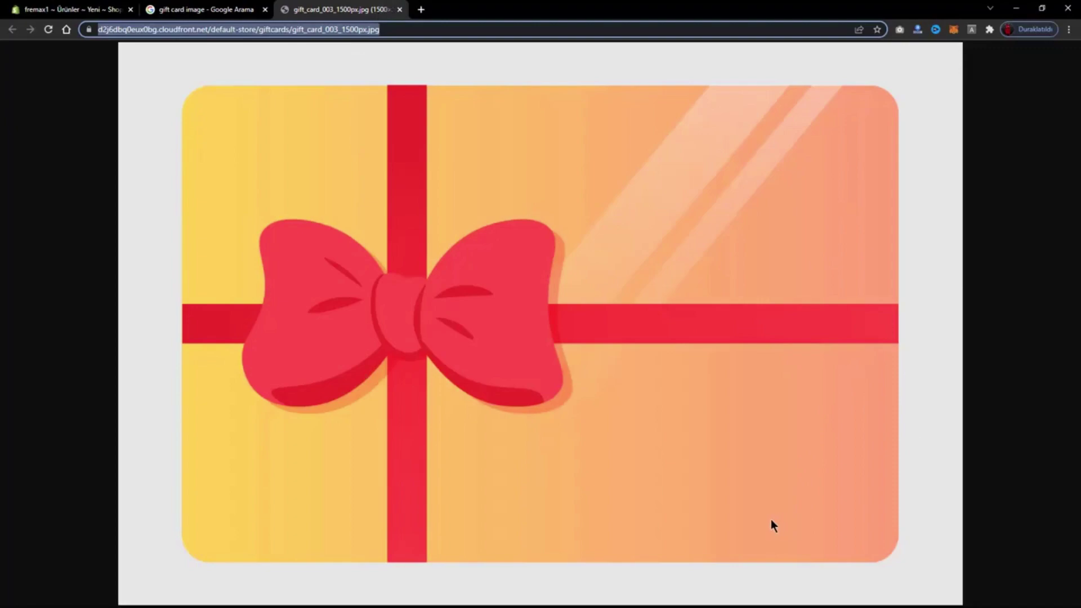
right_click(635, 312)
left_click(659, 335)
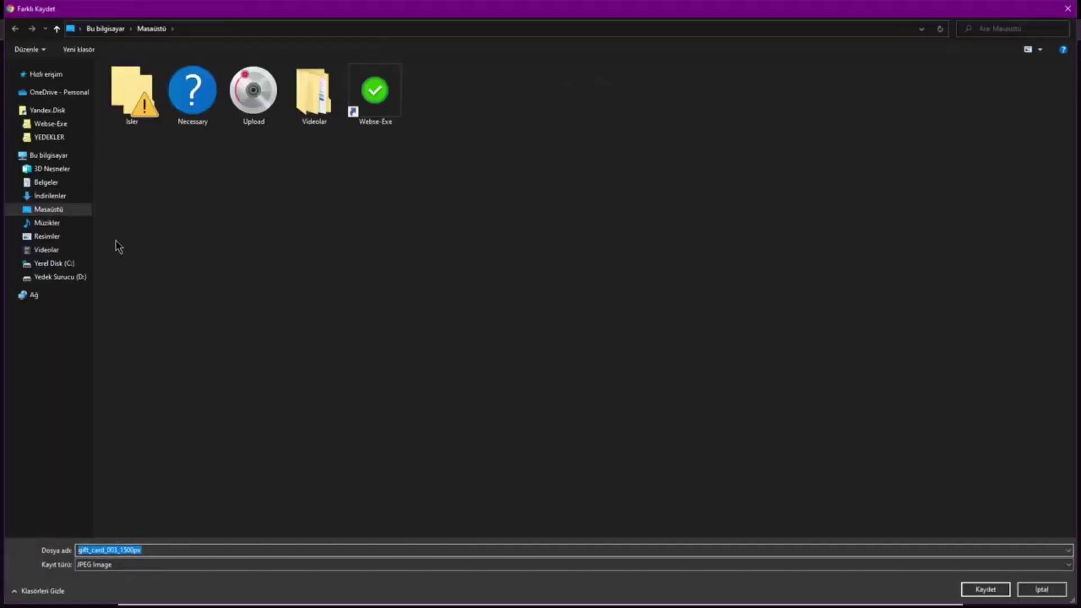
type("gift")
key("Return")
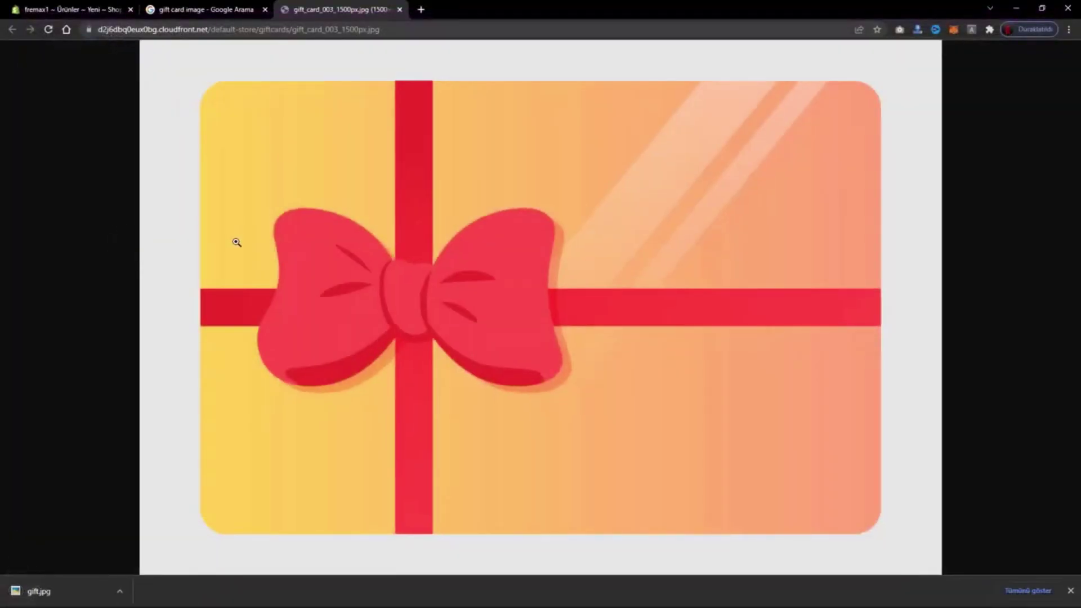
left_click(200, 9)
left_click(71, 9)
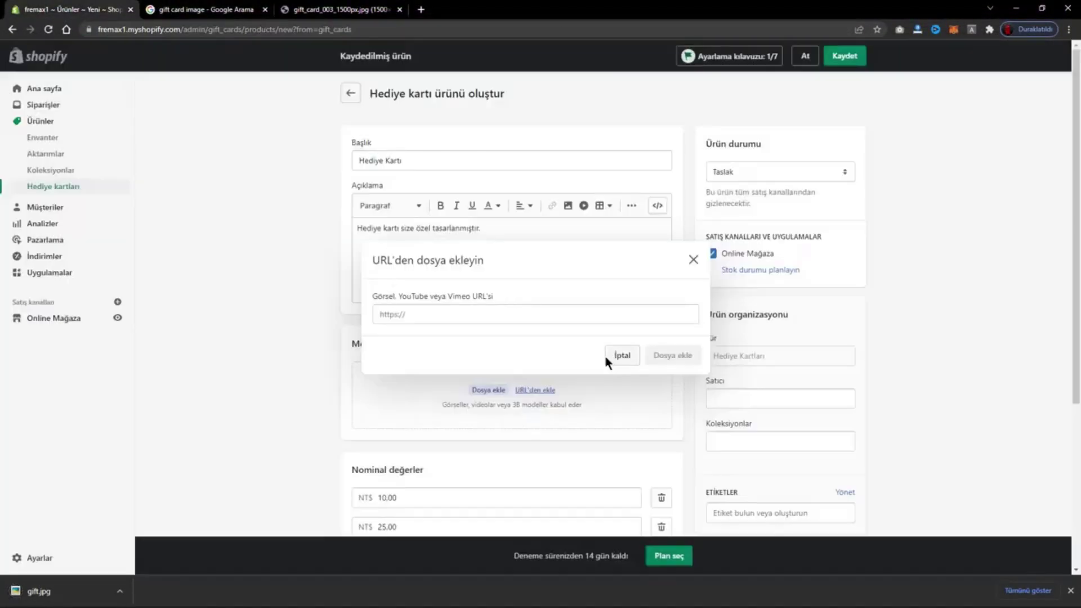
left_click(613, 355)
left_click(488, 390)
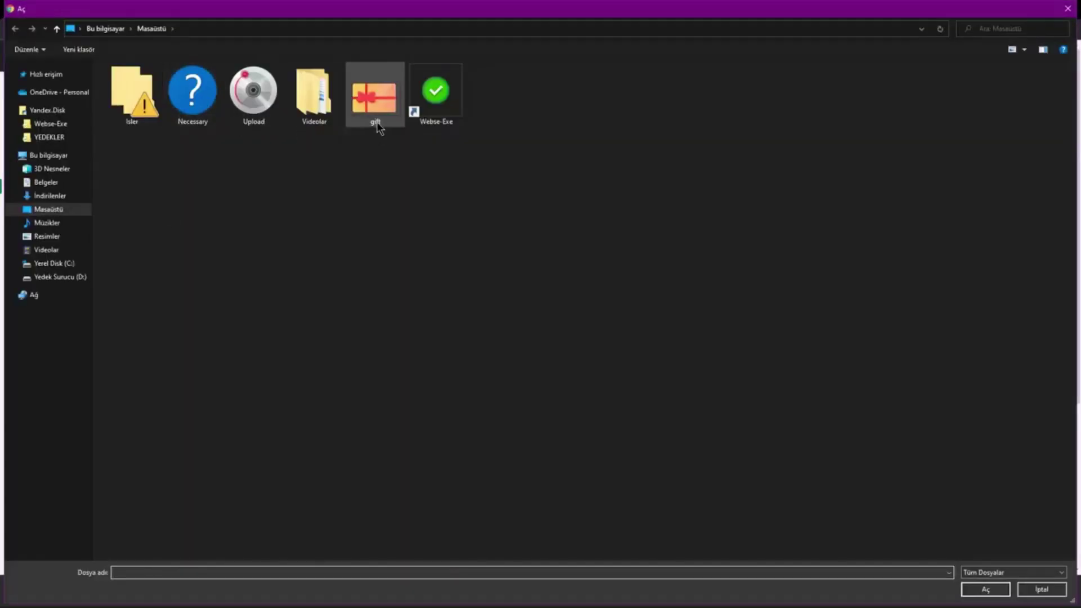
double_click(375, 107)
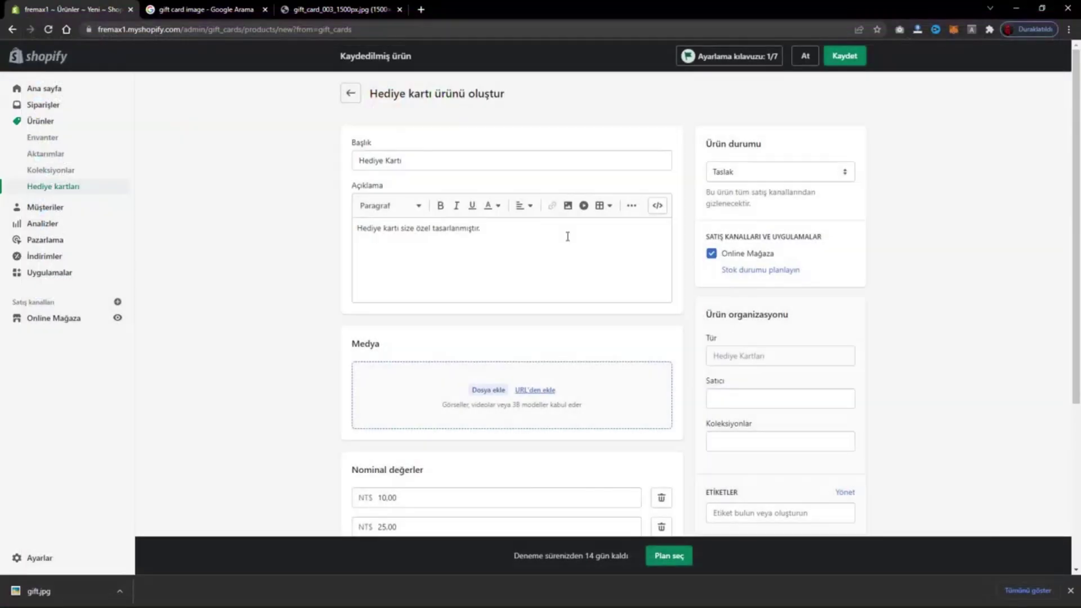
- Add a fifth denomination of 250 and expand the search engine listing fields
scroll(496, 271, "down", 6)
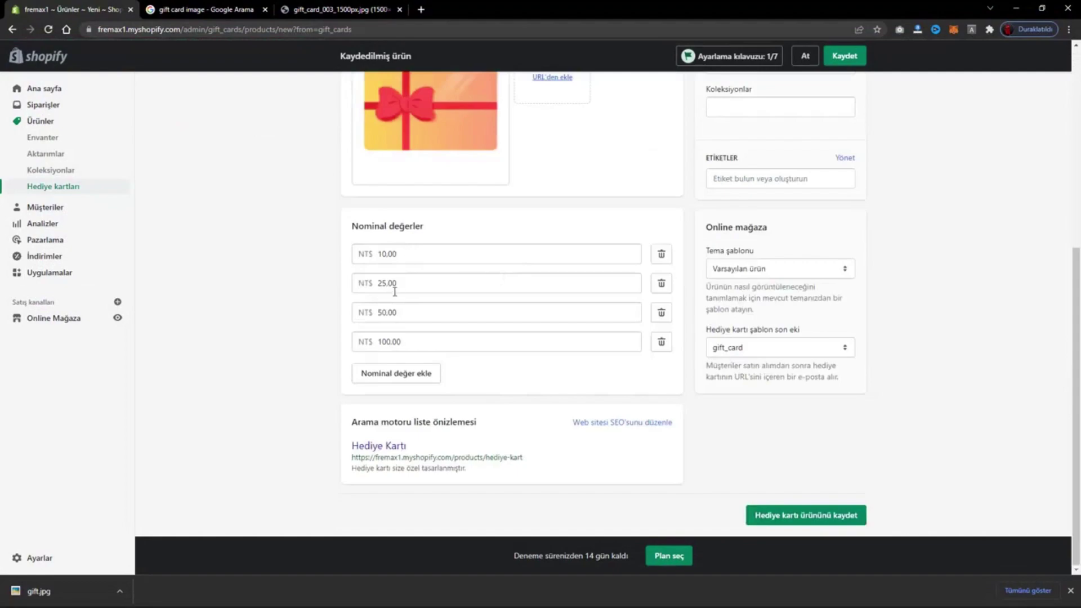
left_click(402, 373)
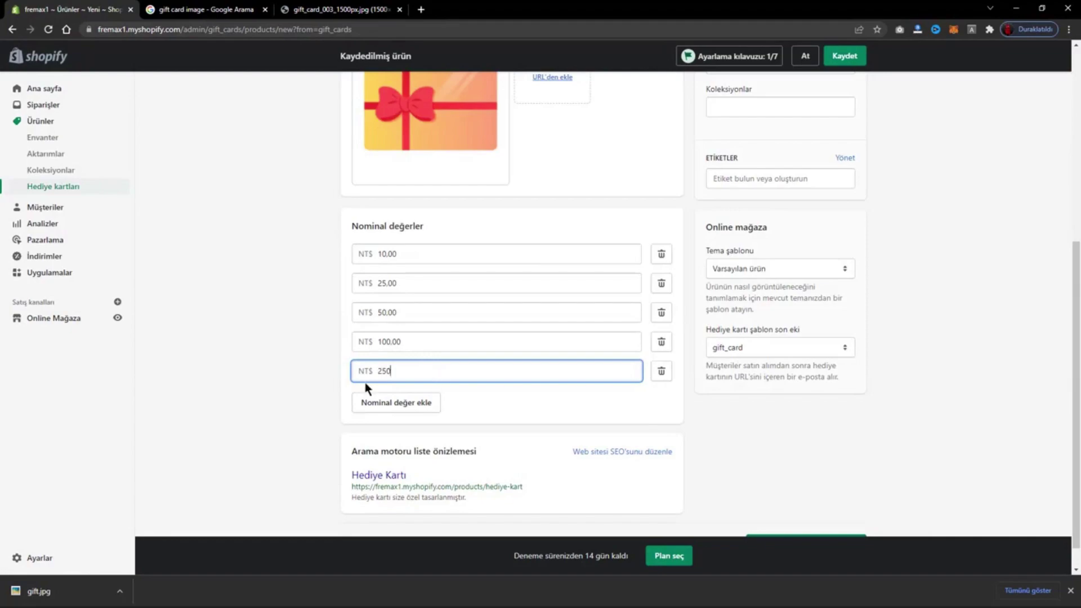
left_click(591, 453)
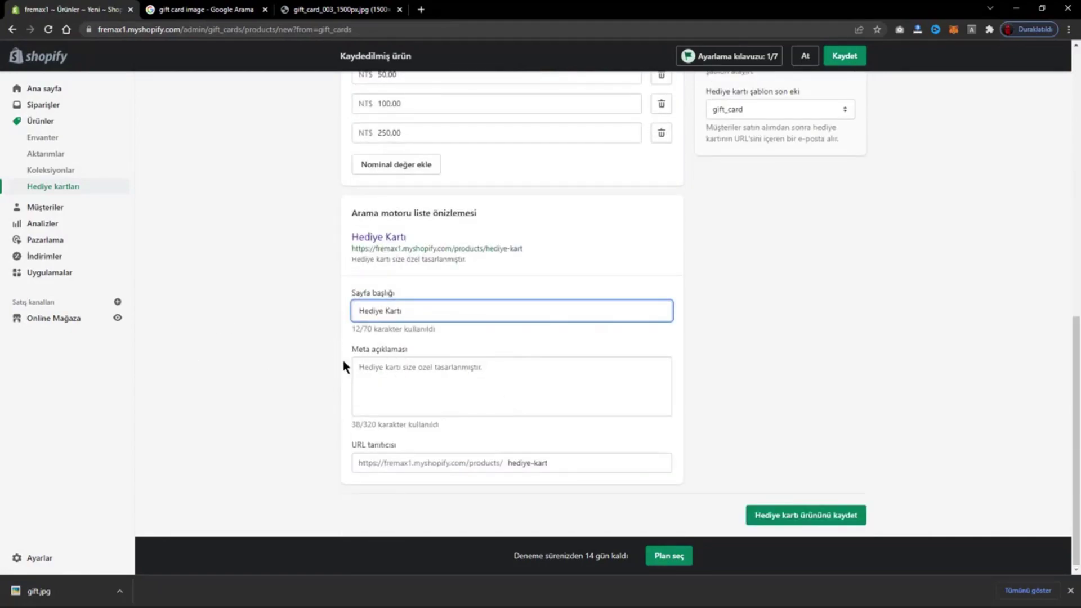
left_click_drag(362, 444, 380, 448)
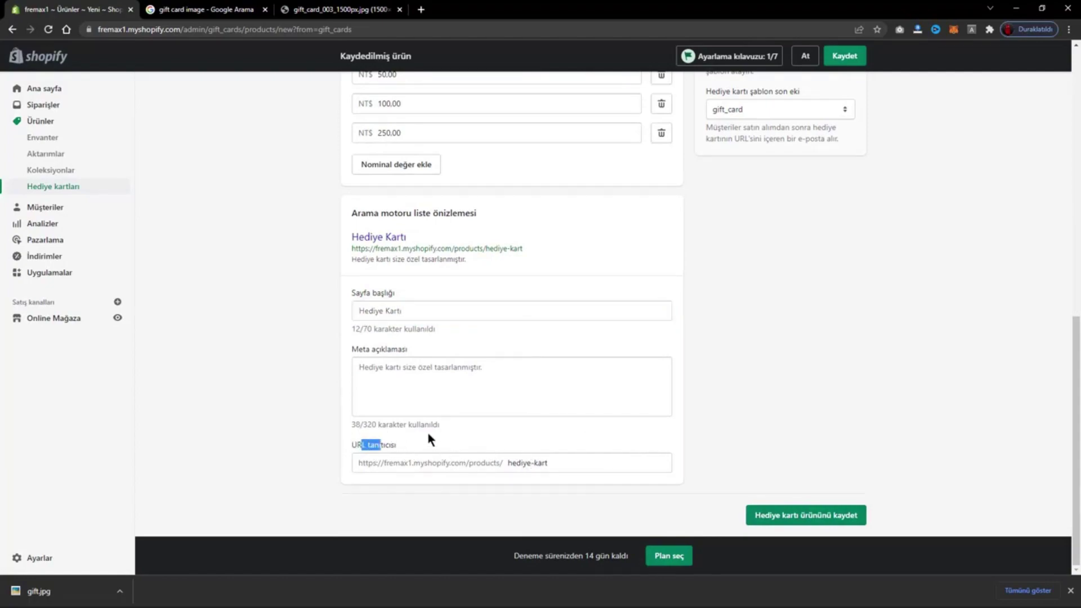
- Review the collections list and set the product status to Etkin (Active)
scroll(574, 449, "up", 6)
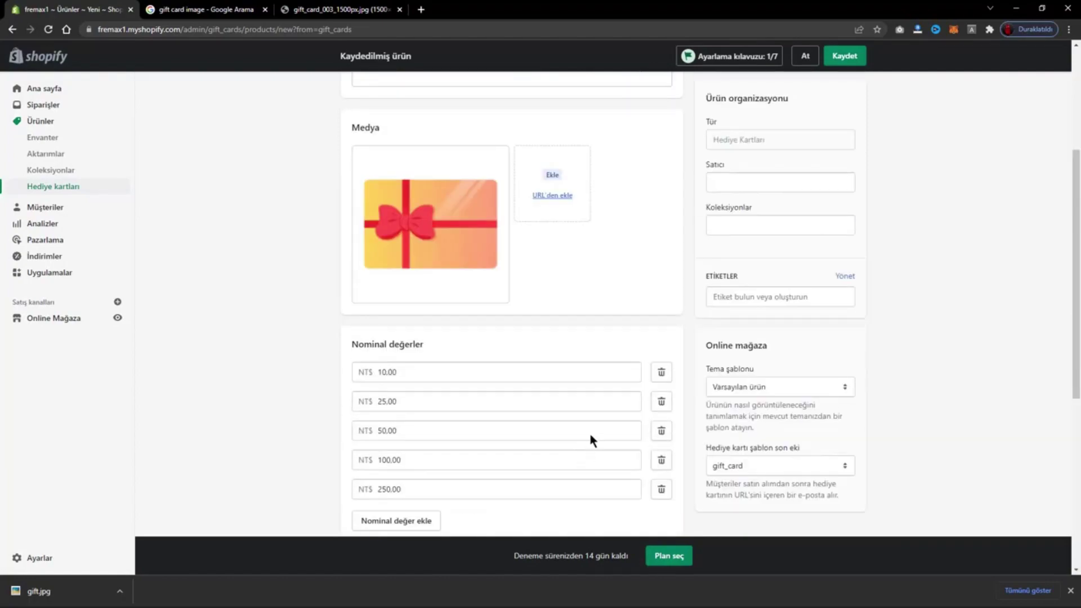
scroll(614, 419, "up", 4)
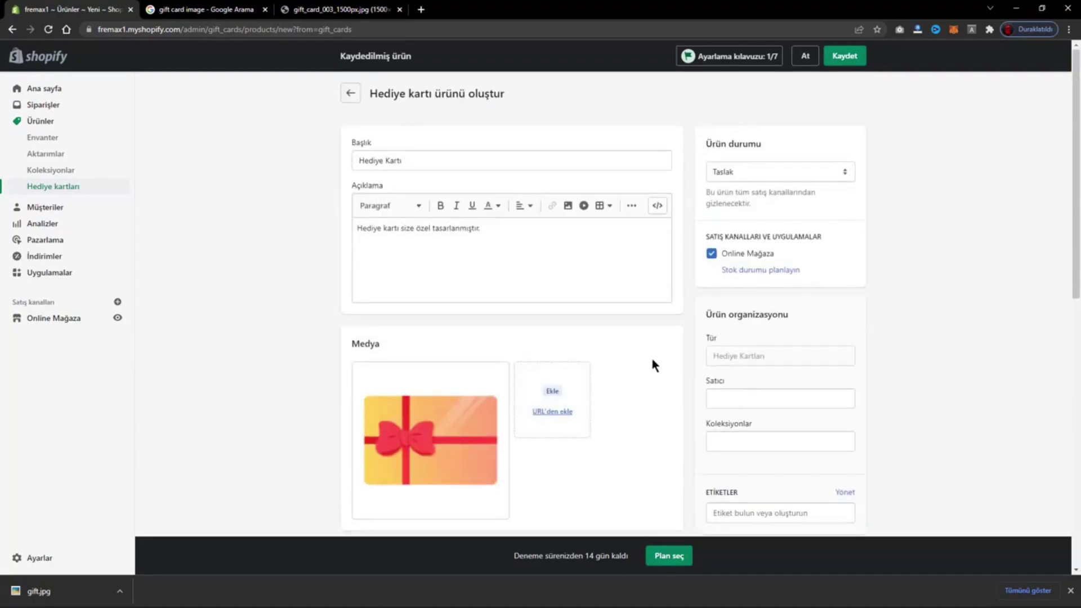
left_click(790, 442)
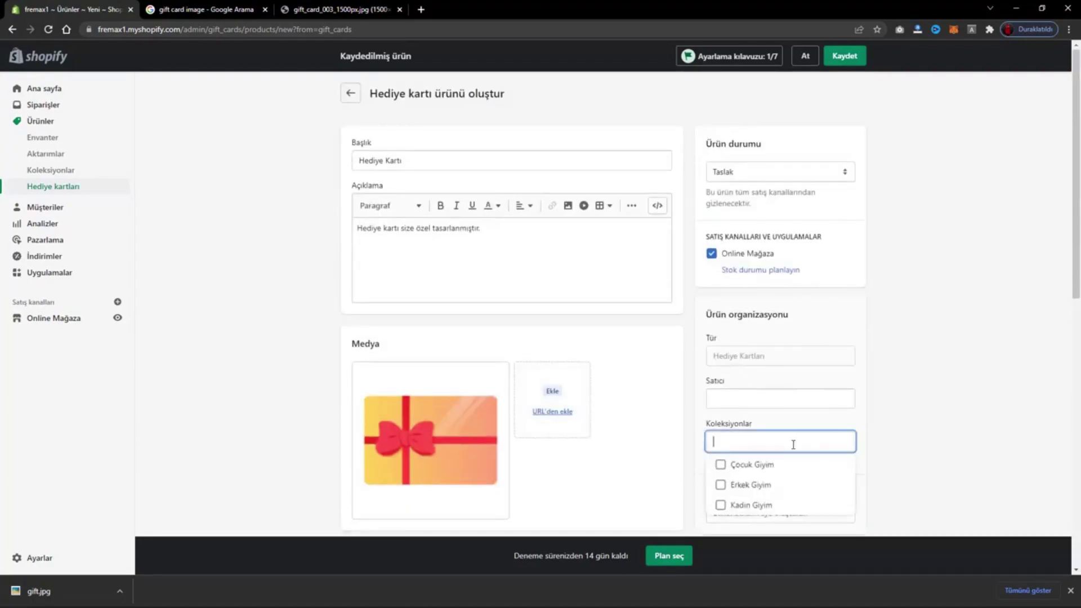
left_click(1025, 381)
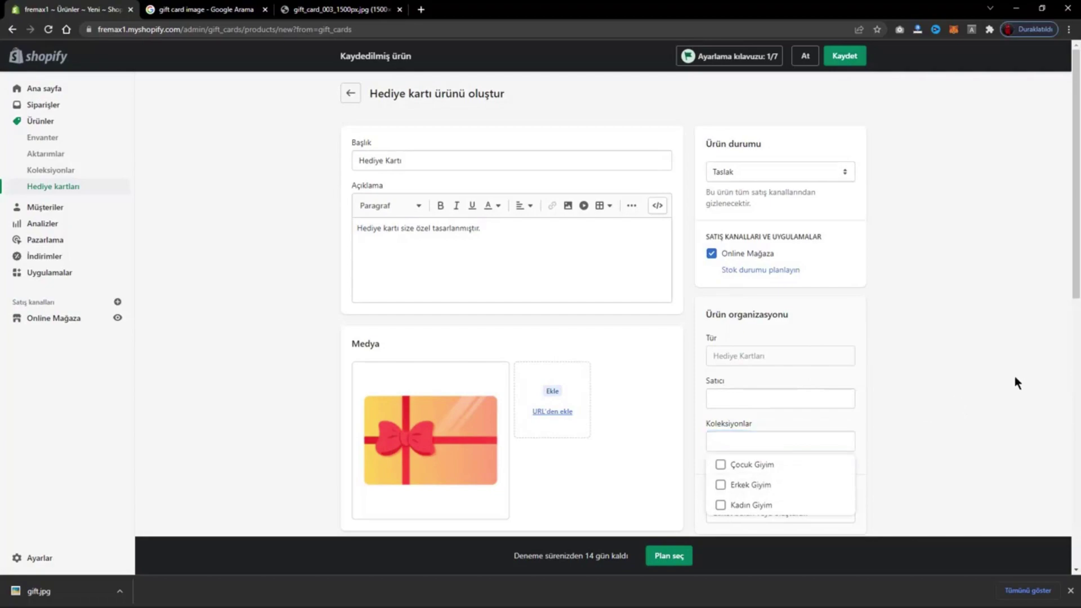
left_click(783, 173)
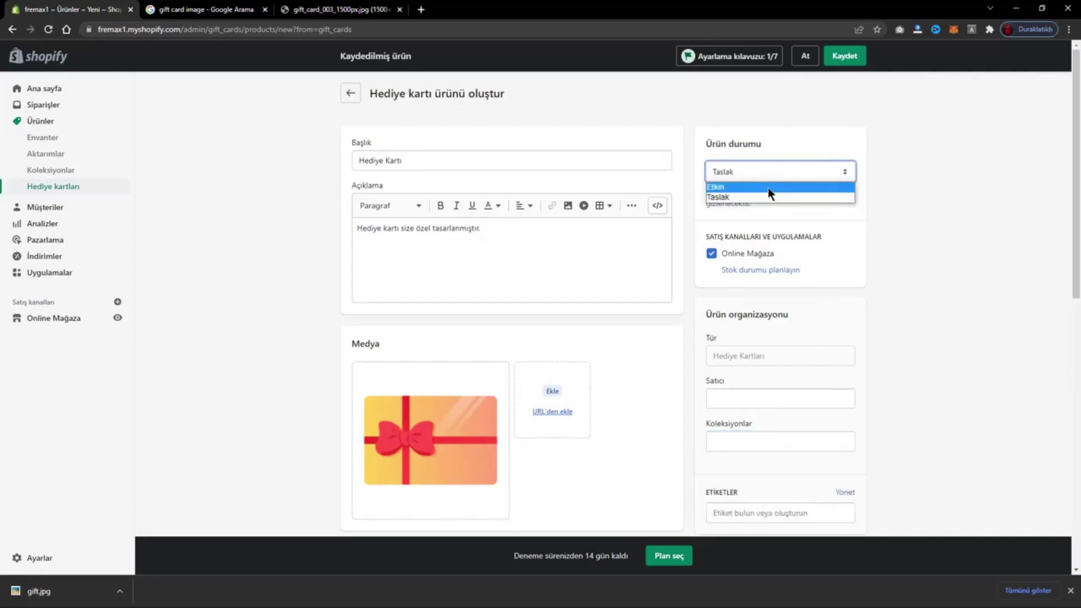
left_click(770, 183)
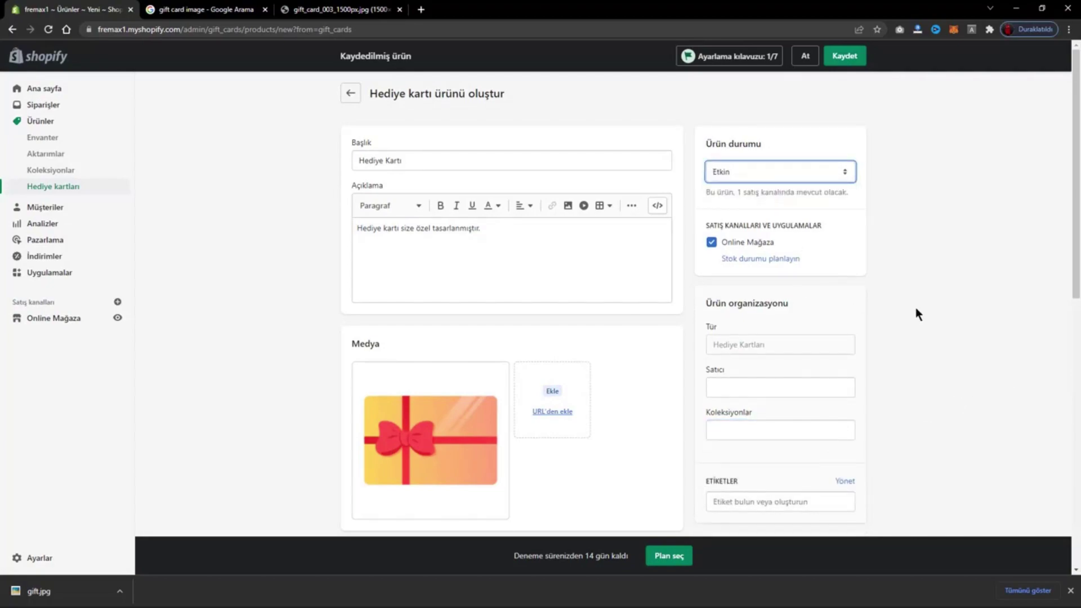
- Confirm the gift_card template suffix and save the gift card product
scroll(918, 314, "down", 6)
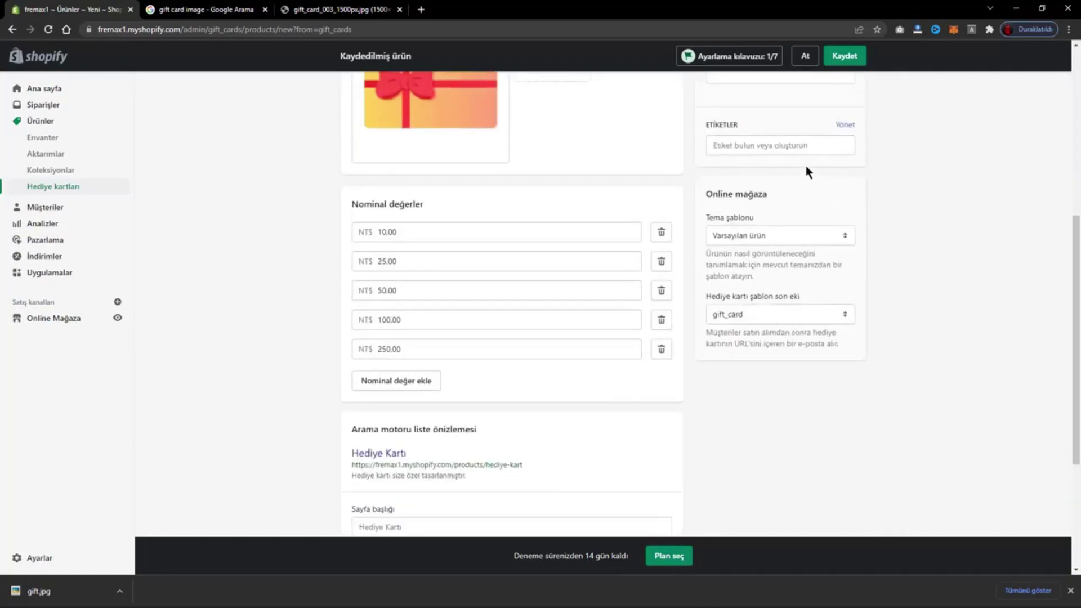
left_click(763, 310)
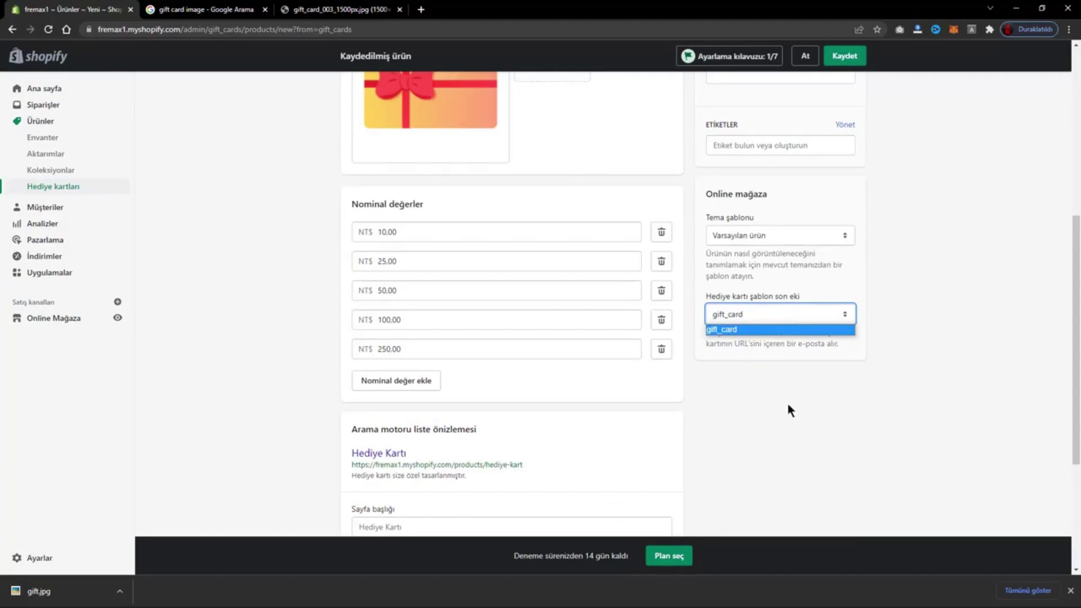
left_click(938, 384)
left_click(845, 56)
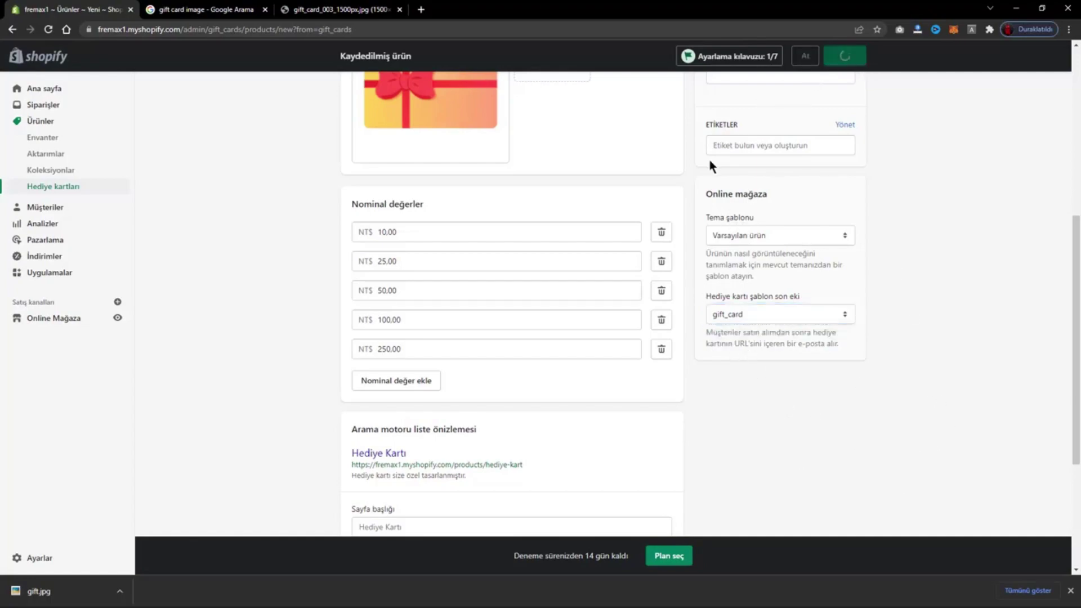
scroll(611, 198, "up", 6)
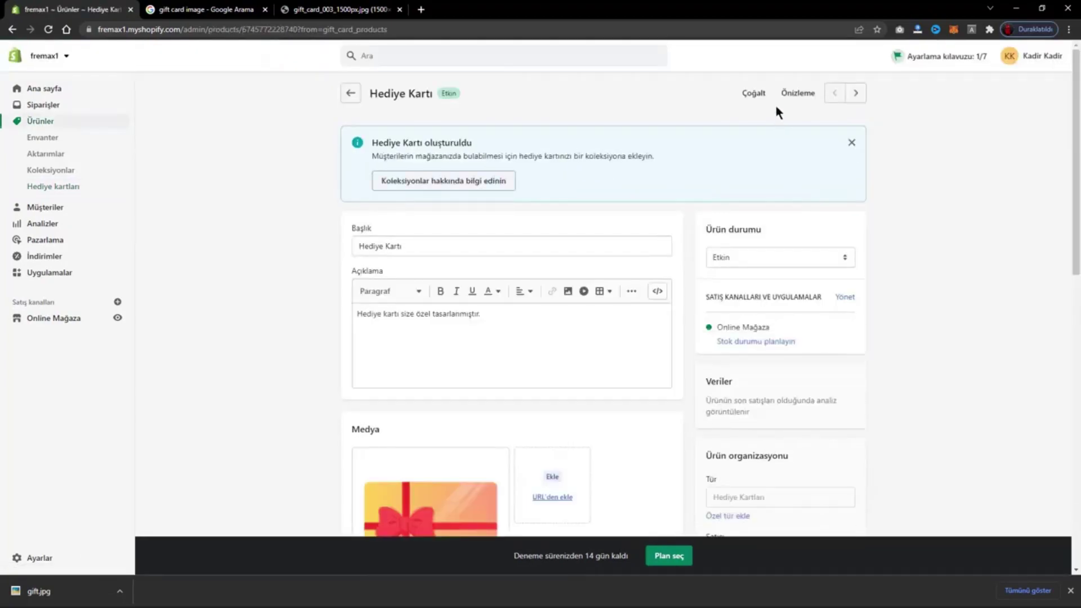
- Preview the product in the storefront and try the NT$25, 50, 250 and 10 denominations
left_click(794, 93)
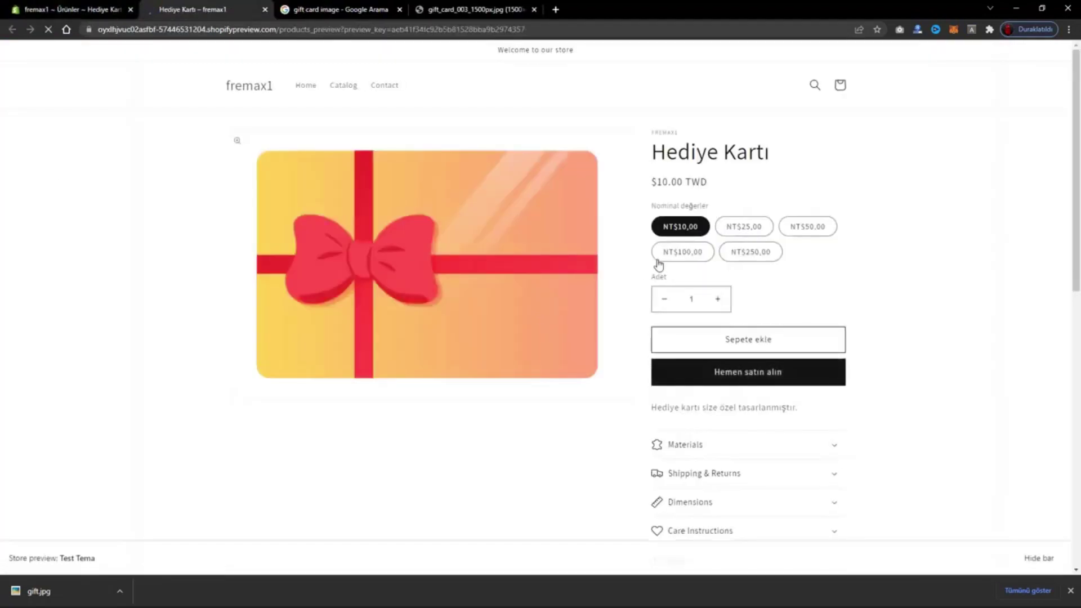
left_click(743, 227)
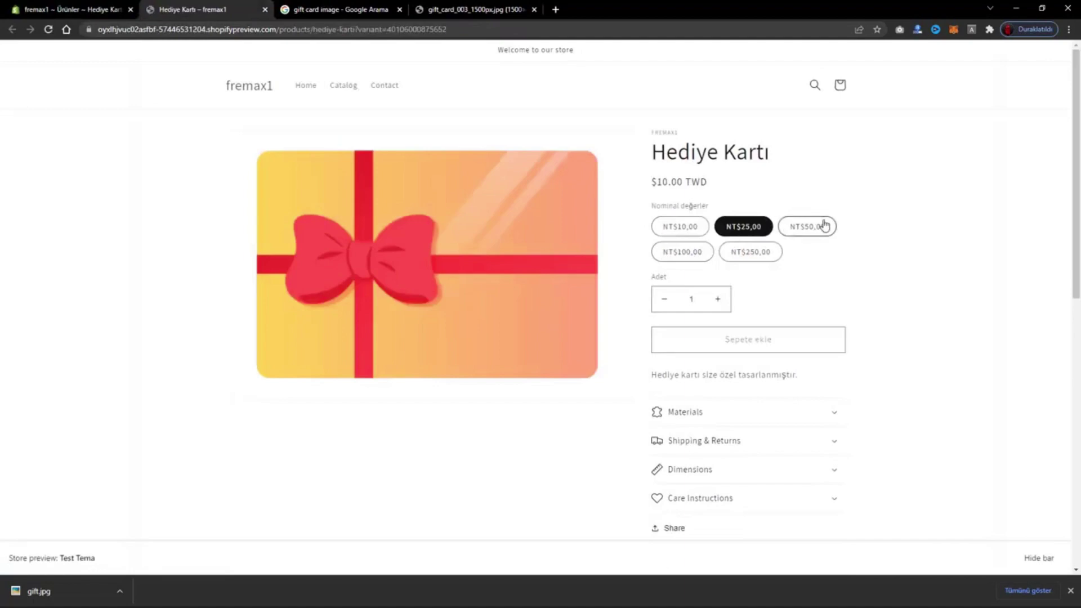
left_click(814, 226)
left_click(772, 252)
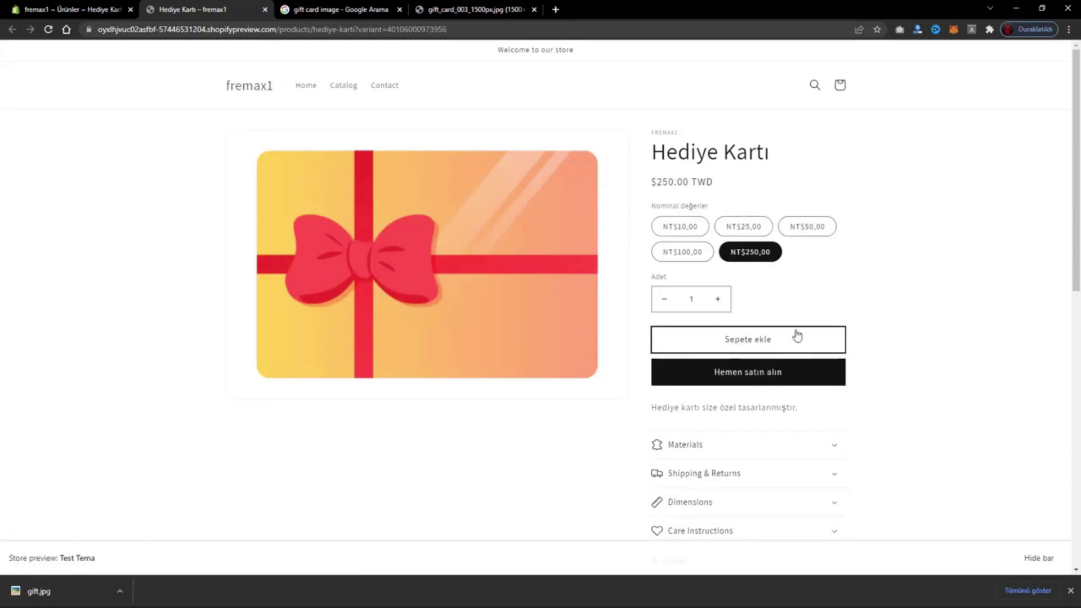
left_click(680, 226)
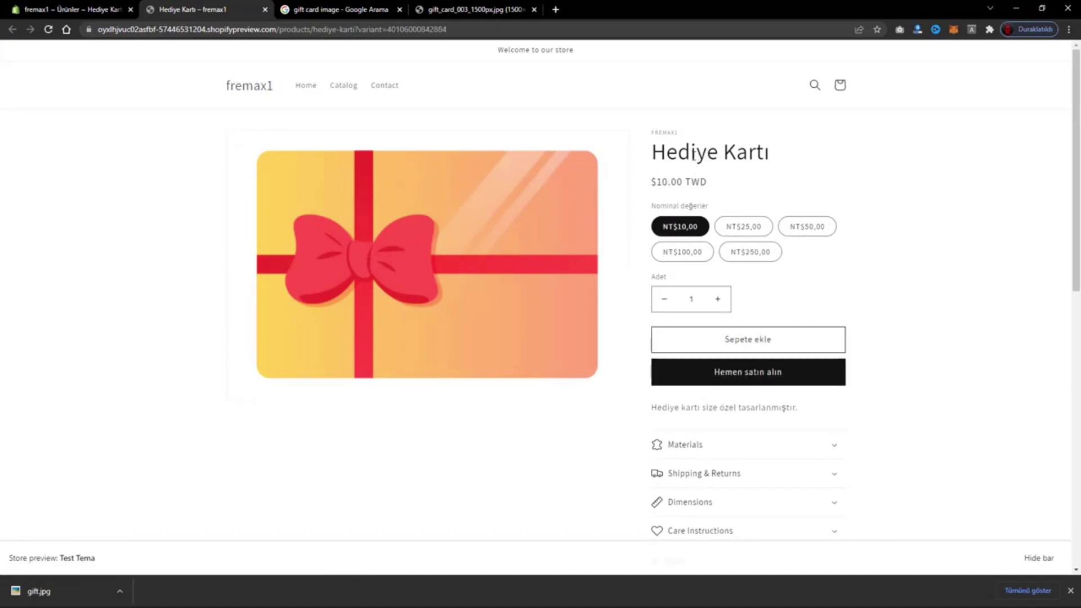
- Compare the admin product page with the storefront preview
left_click(93, 8)
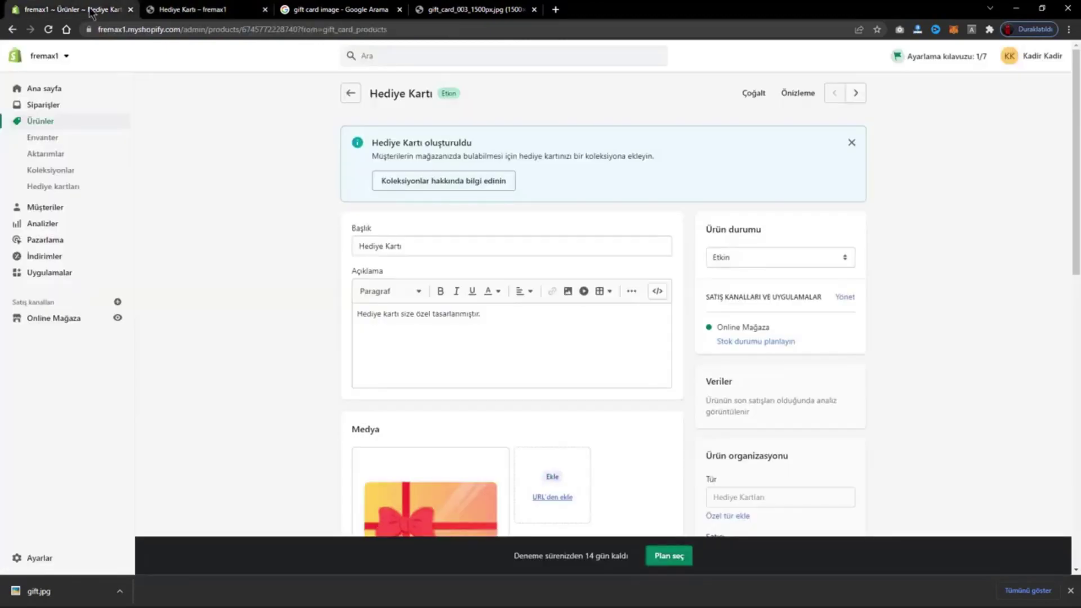
left_click(163, 8)
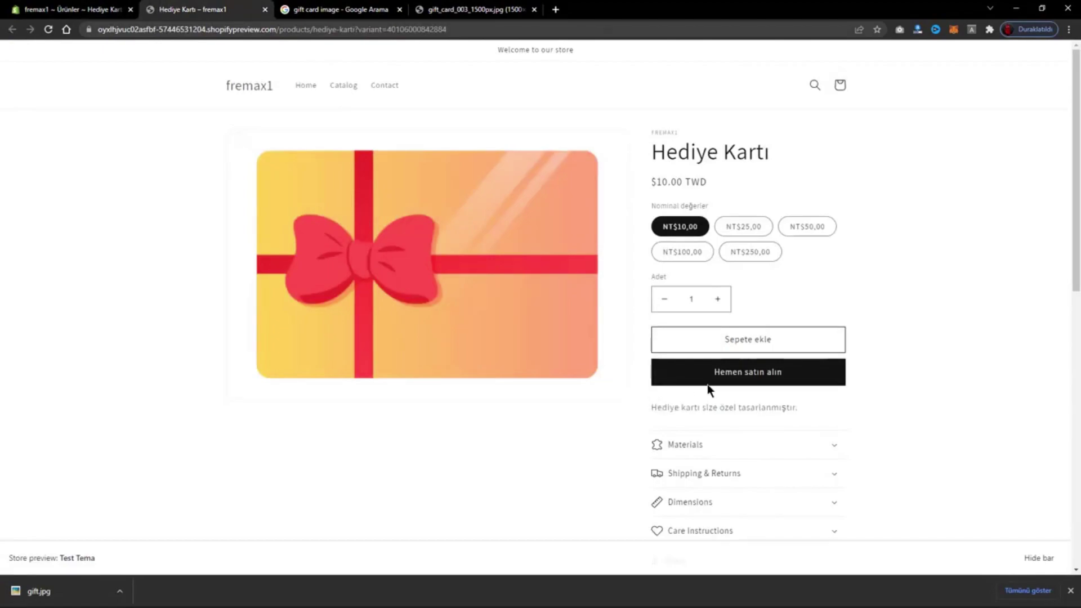
left_click(113, 9)
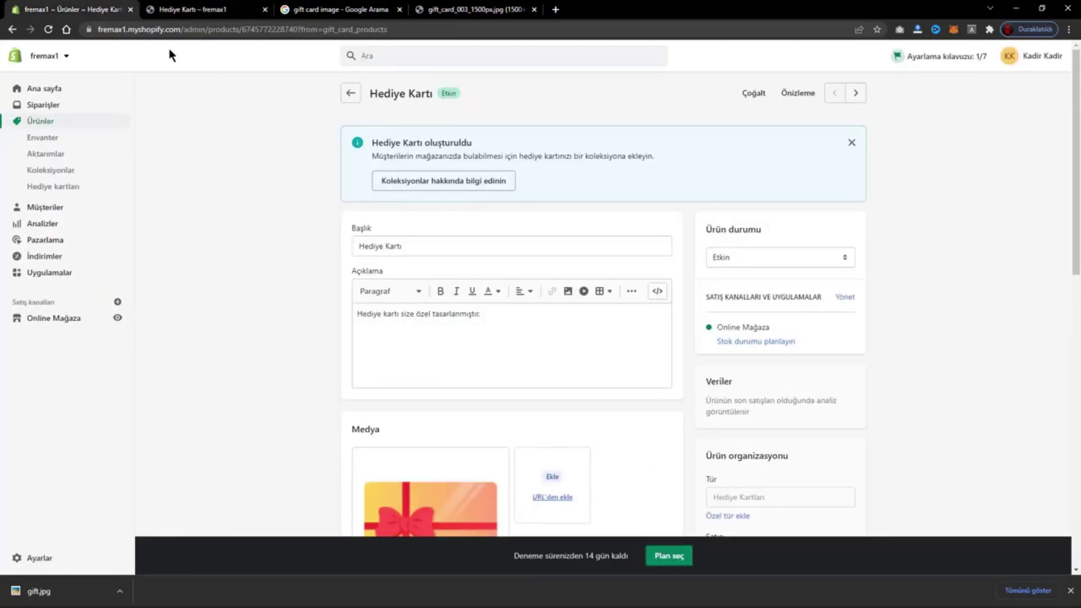
left_click(176, 6)
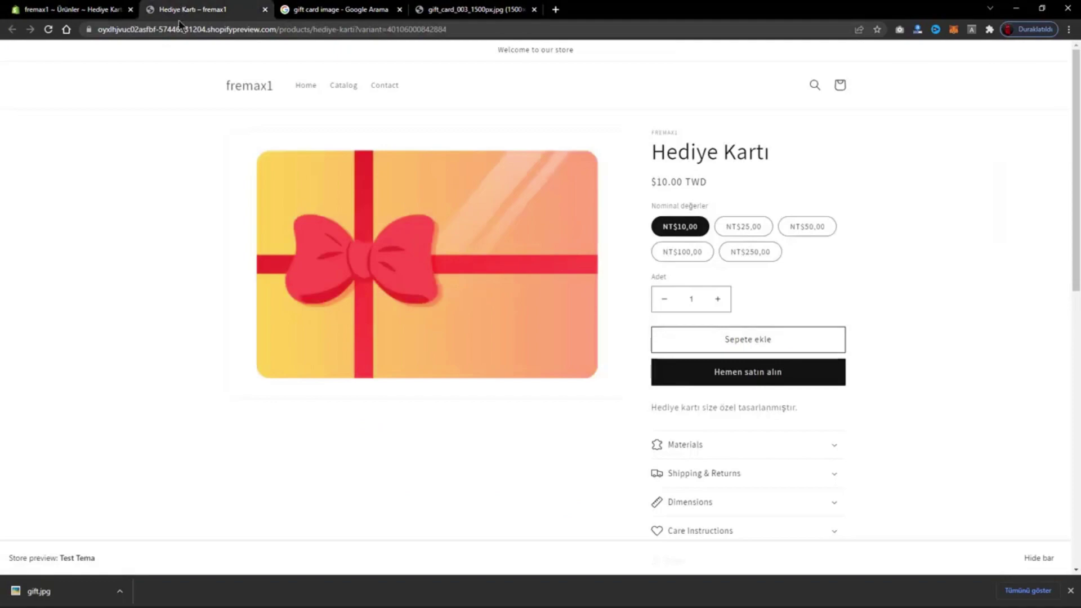